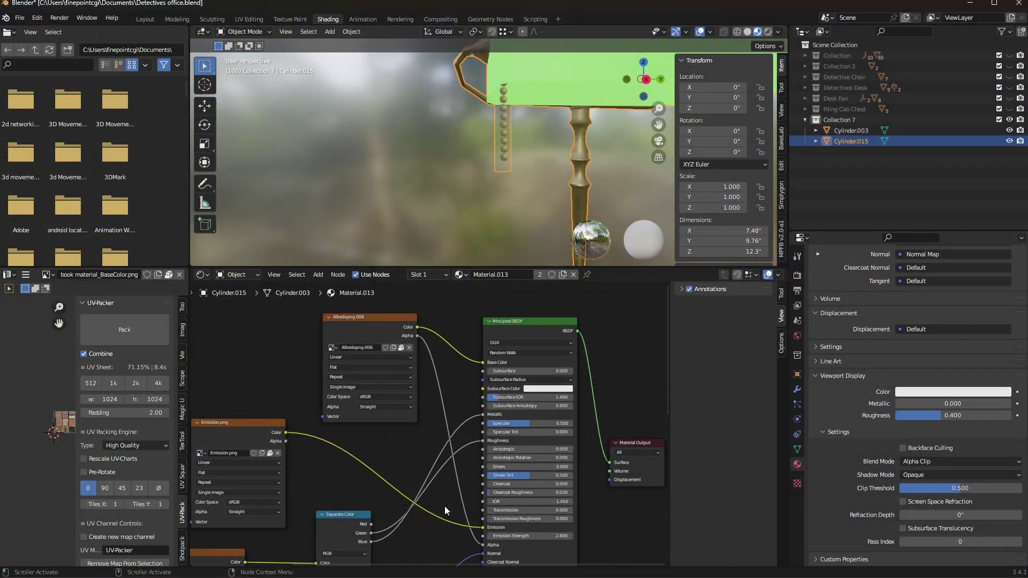
Rearrange the screen areas and switch to the Shading workspace.
mouse_move(445, 506)
middle_mouse_down()
mouse_move(438, 429)
mouse_move(418, 457)
mouse_move(438, 468)
middle_mouse_up()
middle_click_drag(624, 332, 556, 393)
key("ctrl+x")
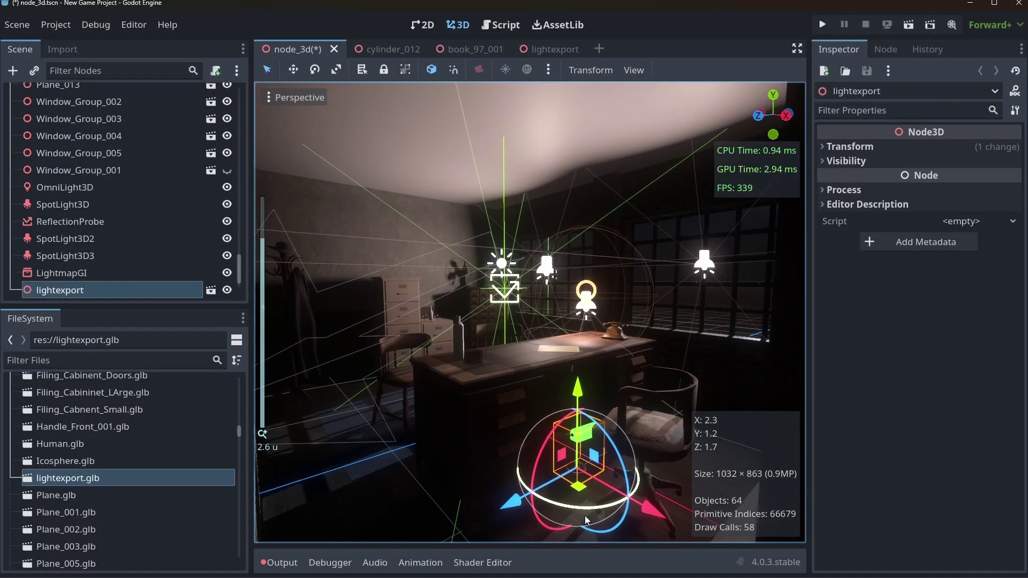
left_click_drag(616, 501, 542, 457)
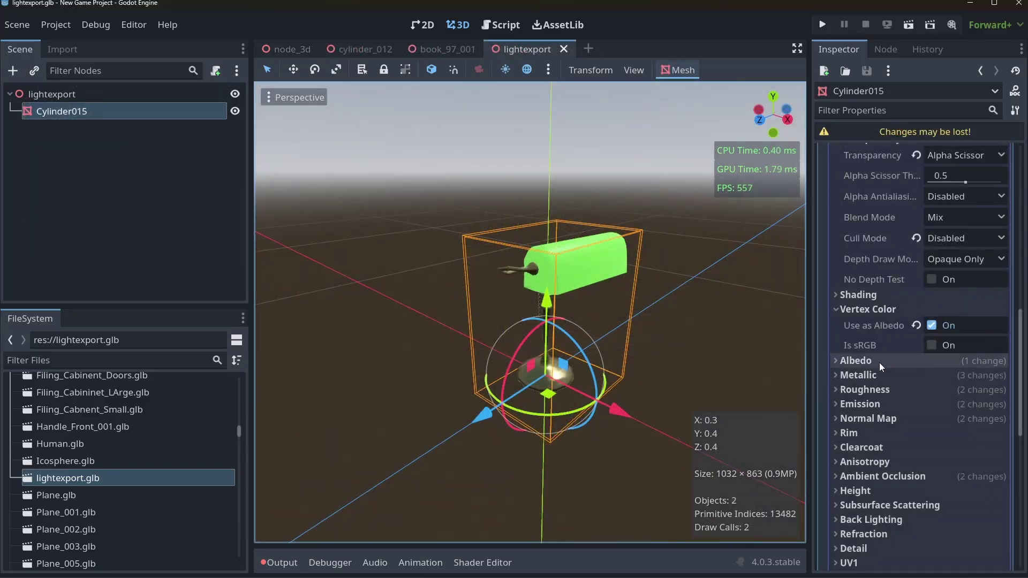
left_click(879, 361)
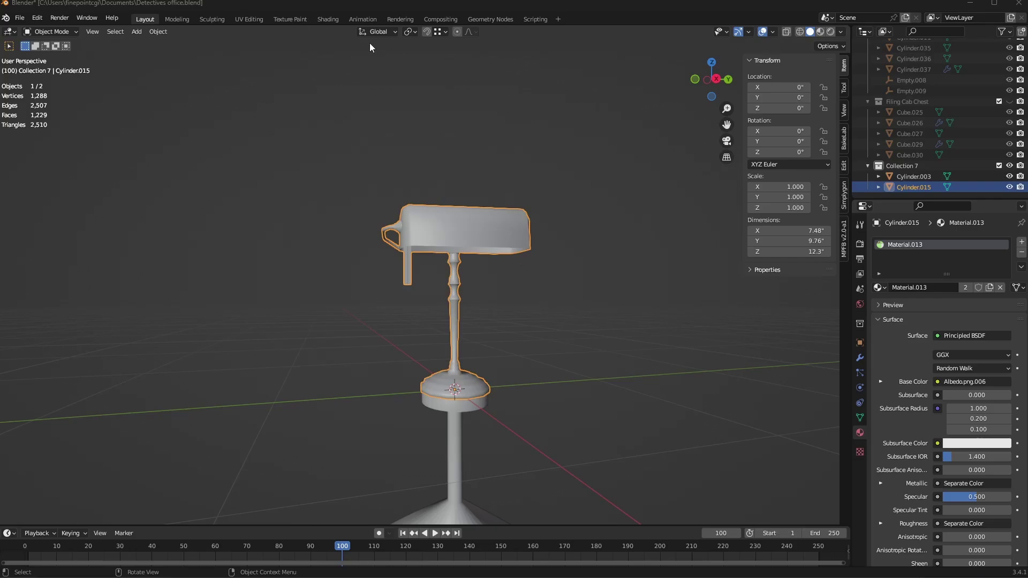
left_click(328, 19)
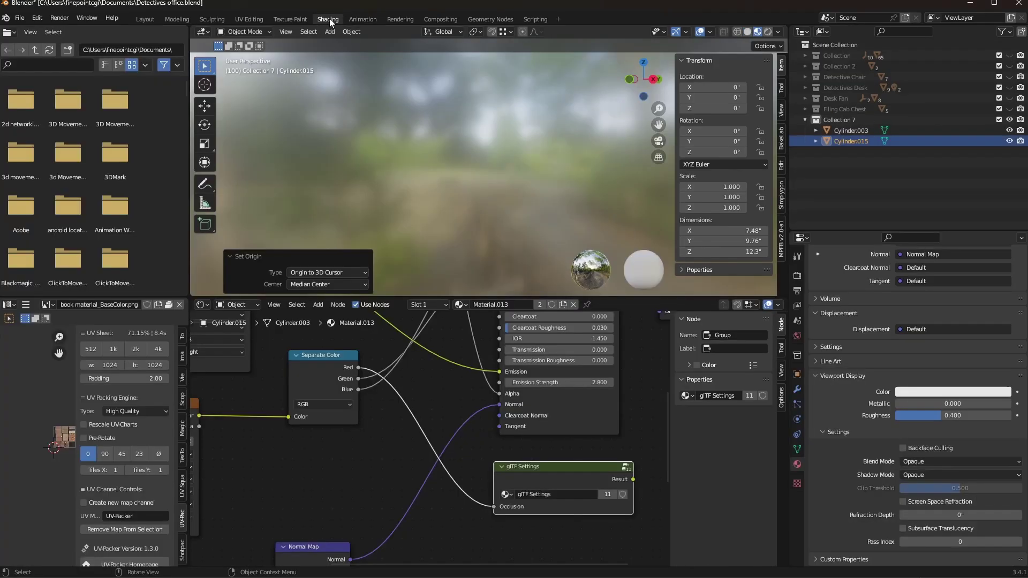
Orbit and zoom around the desk lamp in material preview.
middle_click_drag(510, 250, 454, 107, "shift")
middle_click_drag(454, 150, 439, 220)
middle_click_drag(391, 252, 521, 164, "shift")
scroll(520, 164, "up", 7)
scroll(520, 163, "down", 4)
middle_click_drag(518, 128, 494, 246, "shift")
scroll(510, 211, "down", 3)
Resize the areas to inspect the lamp base and reveal Material.013's whole node tree.
left_click_drag(471, 298, 469, 418)
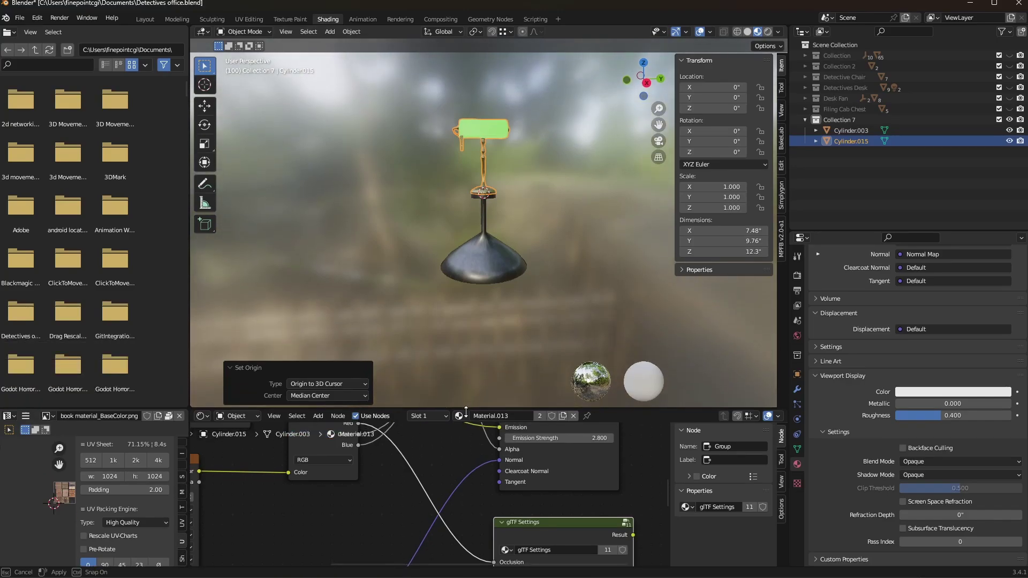
scroll(547, 230, "up", 4)
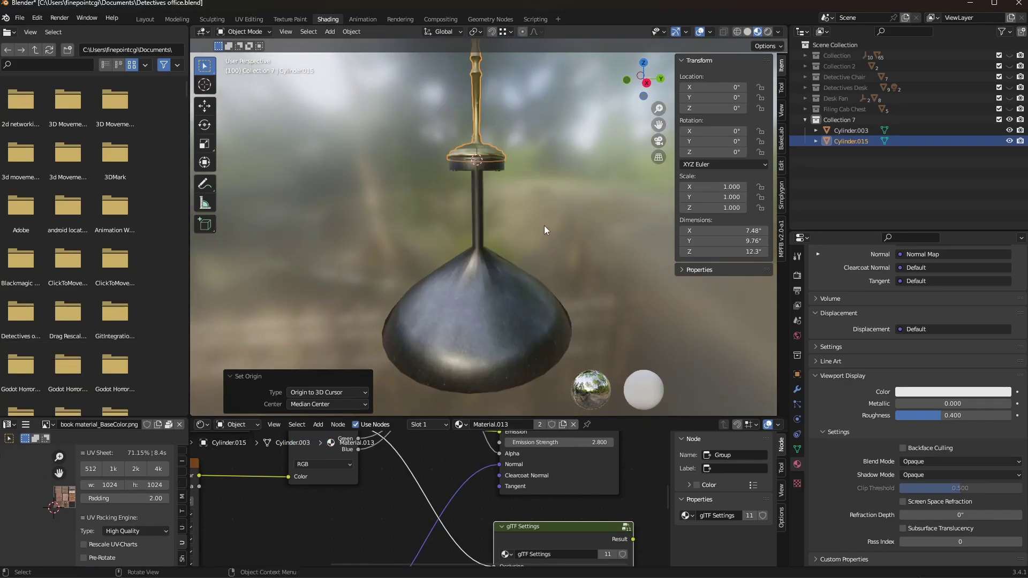
middle_click_drag(509, 134, 524, 198, "shift")
middle_click_drag(538, 252, 525, 274, "shift")
scroll(531, 271, "up", 3)
scroll(550, 256, "down", 4)
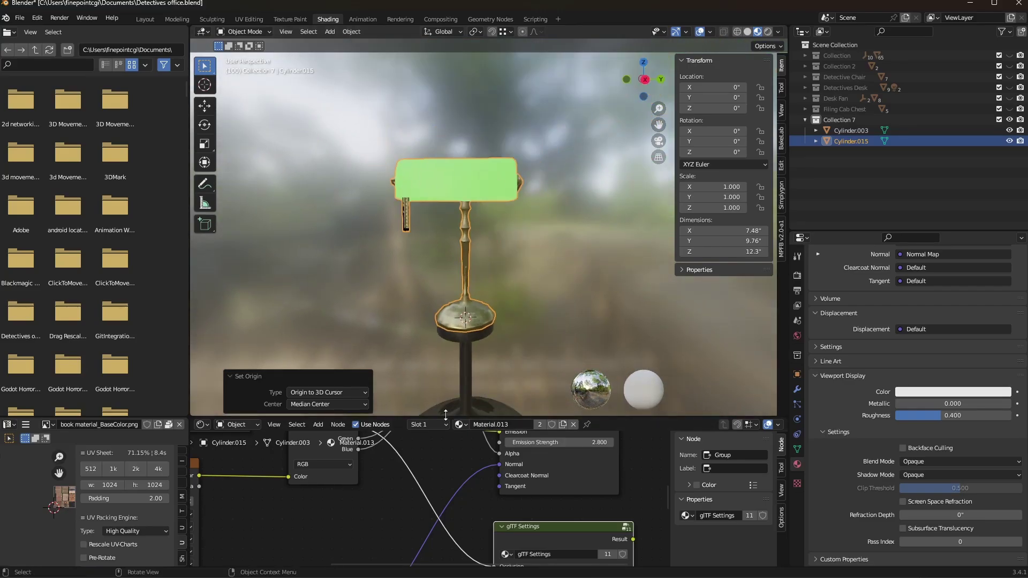
left_click_drag(445, 415, 445, 168)
Delete the glTF Settings node from Material.013's node tree.
scroll(480, 371, "down", 4)
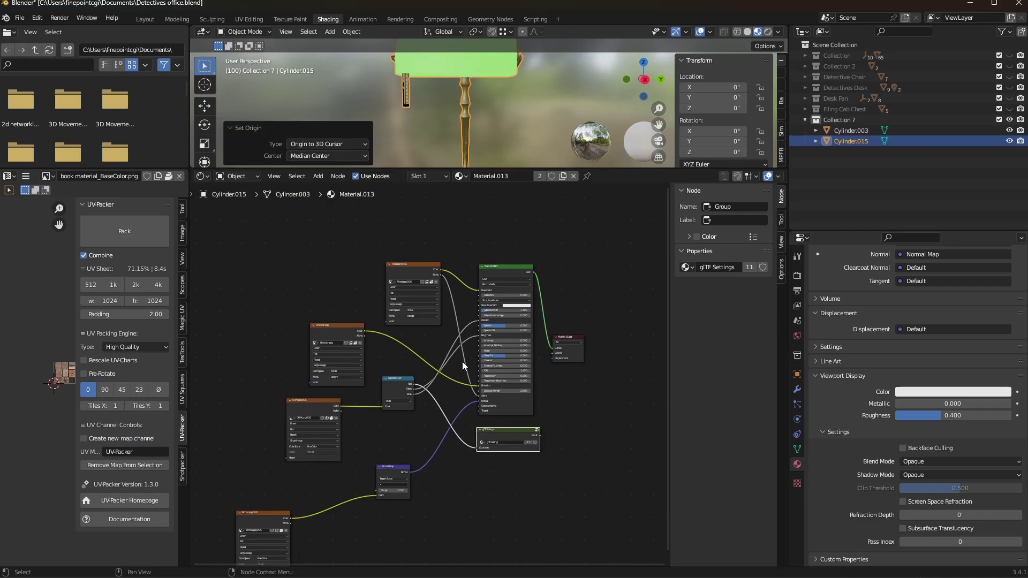
middle_click_drag(461, 361, 459, 377)
key("x")
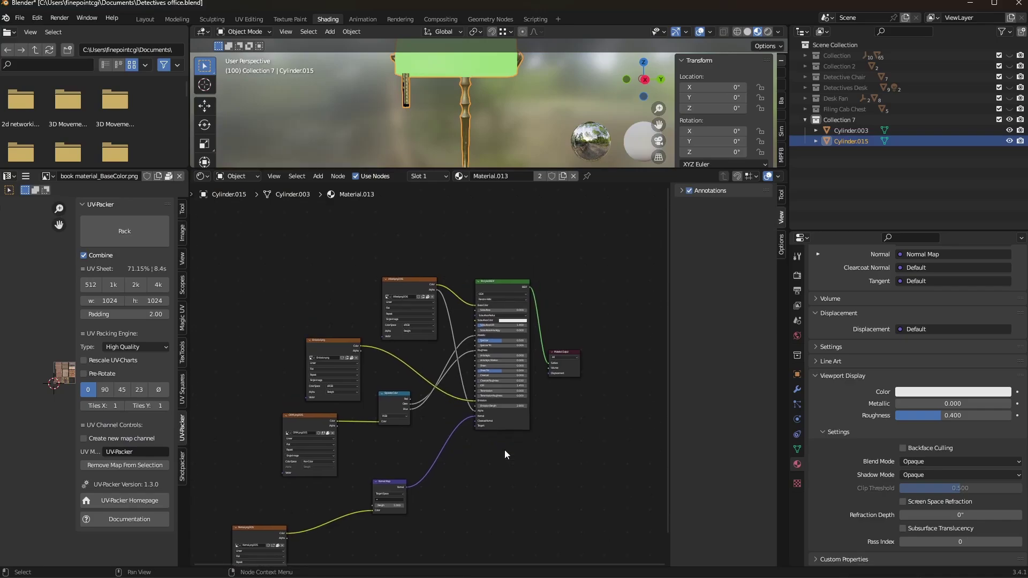
middle_click_drag(505, 454, 509, 471)
scroll(567, 399, "up", 2)
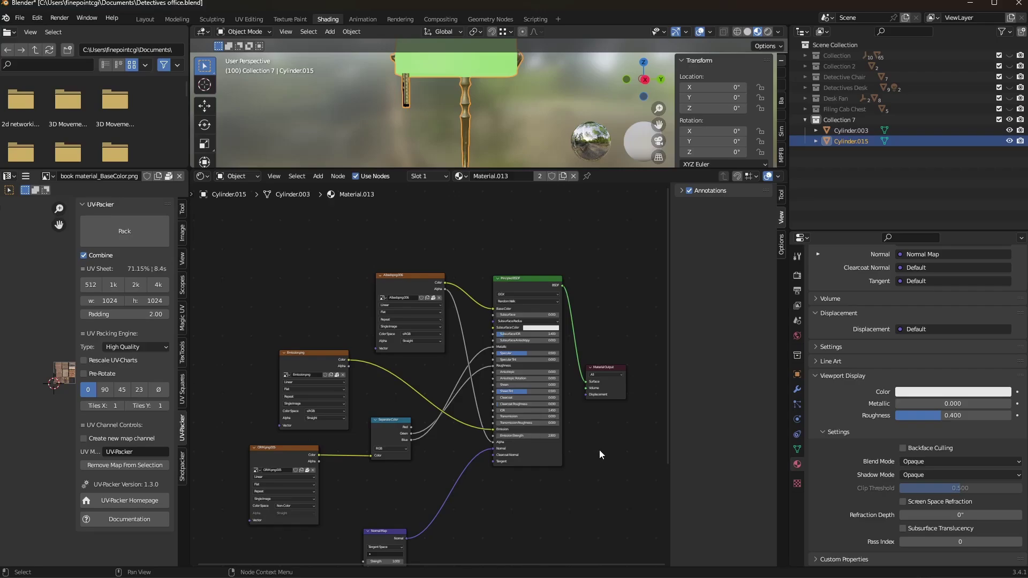
Zoom in to inspect the Albedo, Separate Color and Emission wiring into the BSDF.
scroll(583, 422, "up", 5)
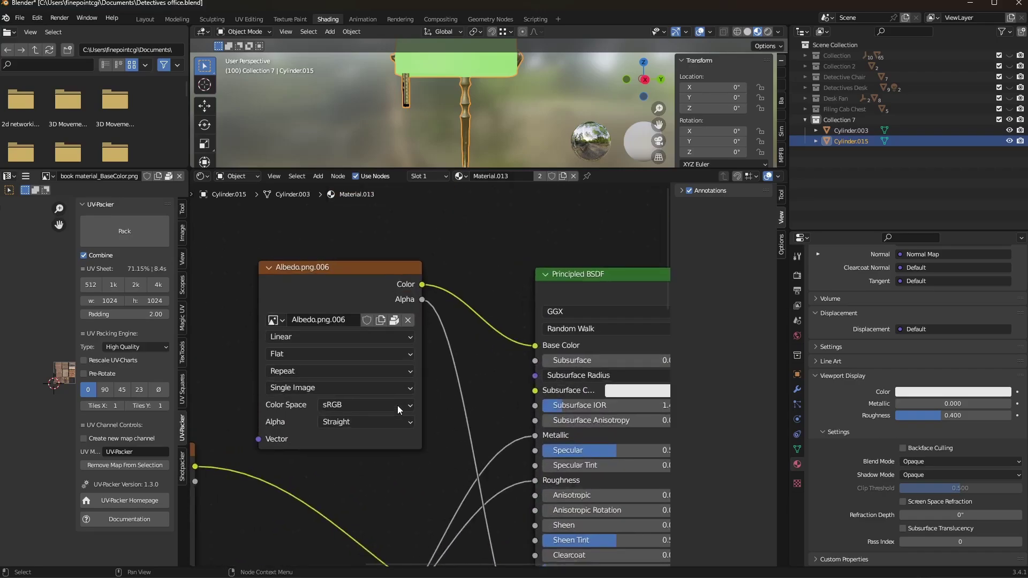
scroll(442, 367, "up", 1)
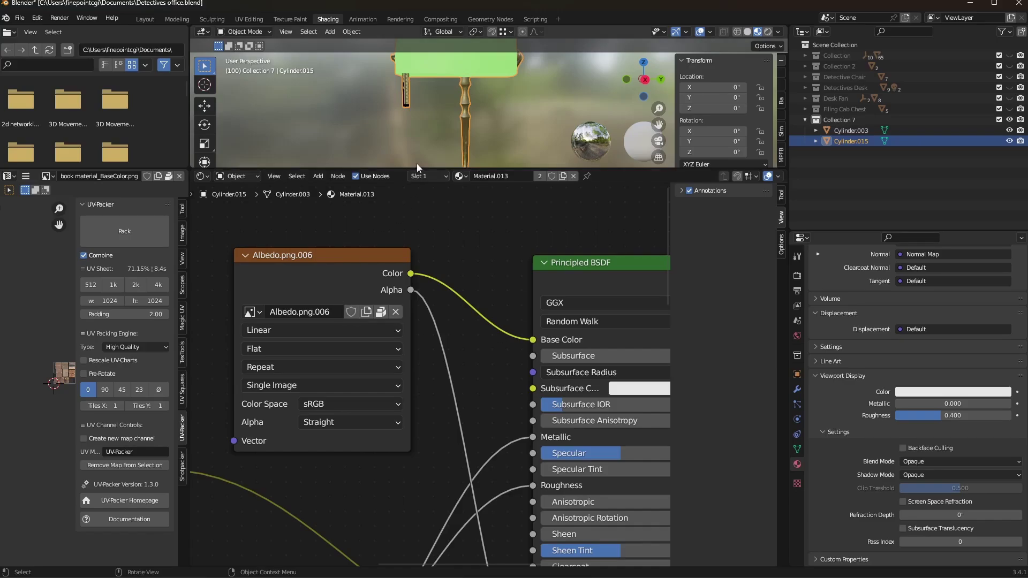
left_click_drag(418, 169, 418, 267)
scroll(410, 181, "up", 7)
scroll(432, 172, "down", 3)
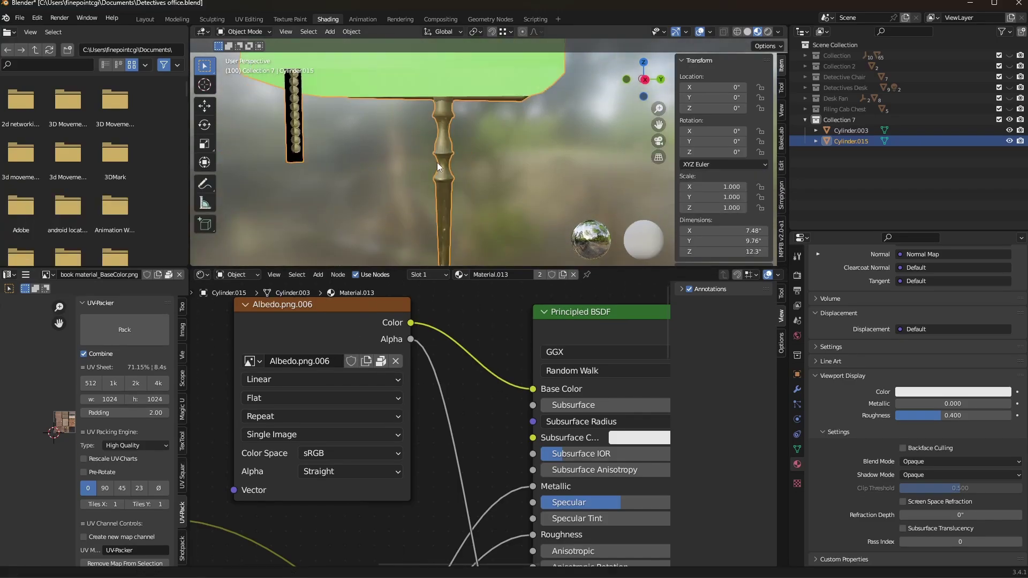
middle_click_drag(343, 188, 421, 178, "shift")
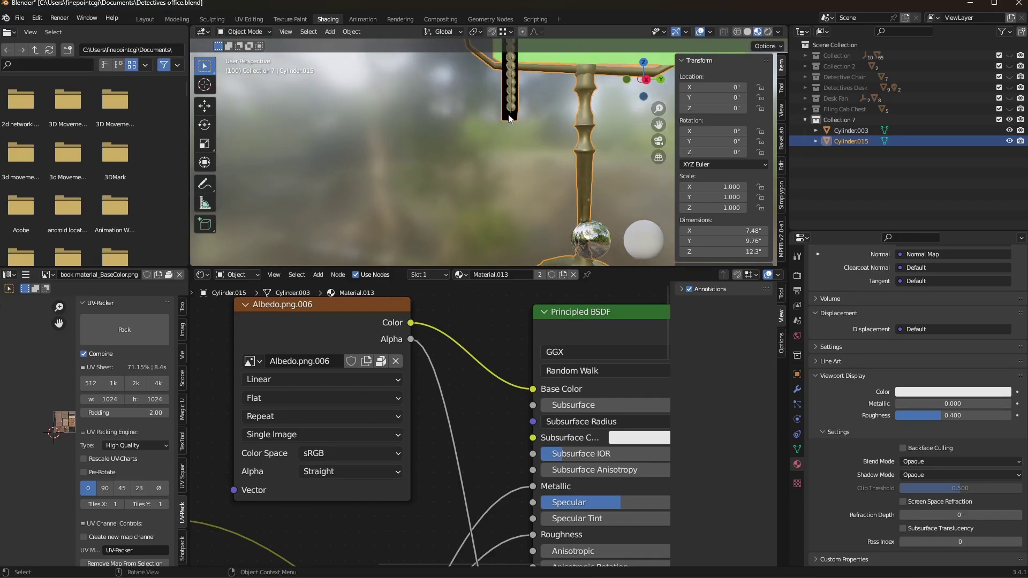
middle_click_drag(417, 407, 410, 322)
middle_click_drag(431, 453, 417, 305)
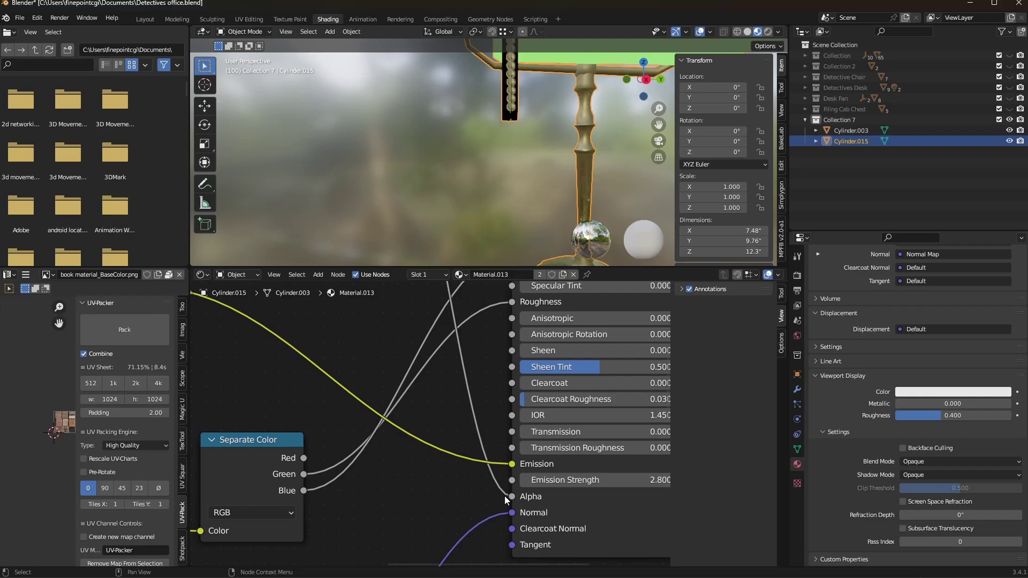
scroll(498, 498, "down", 2)
scroll(493, 501, "down", 1)
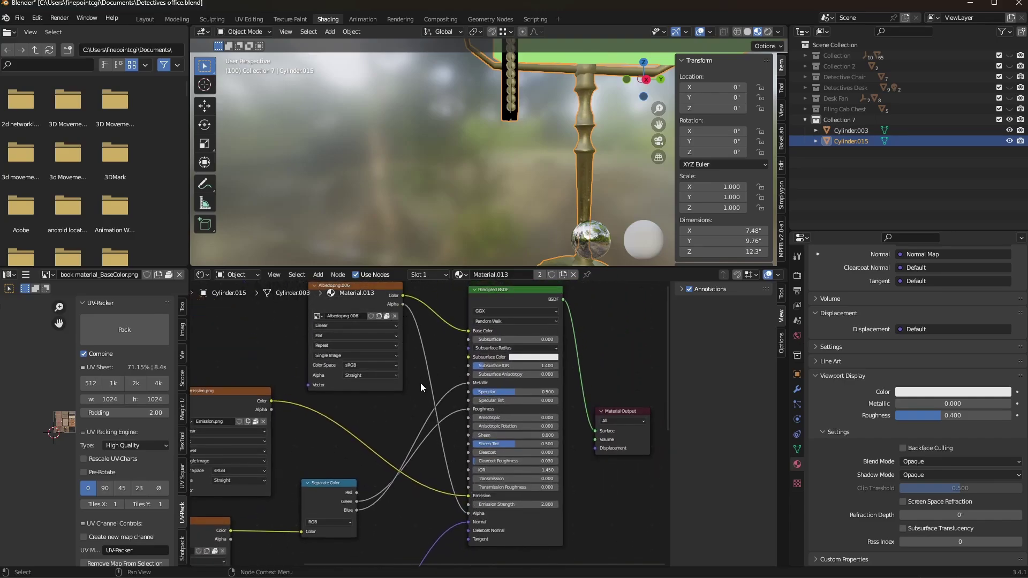
middle_click_drag(511, 110, 508, 162, "shift")
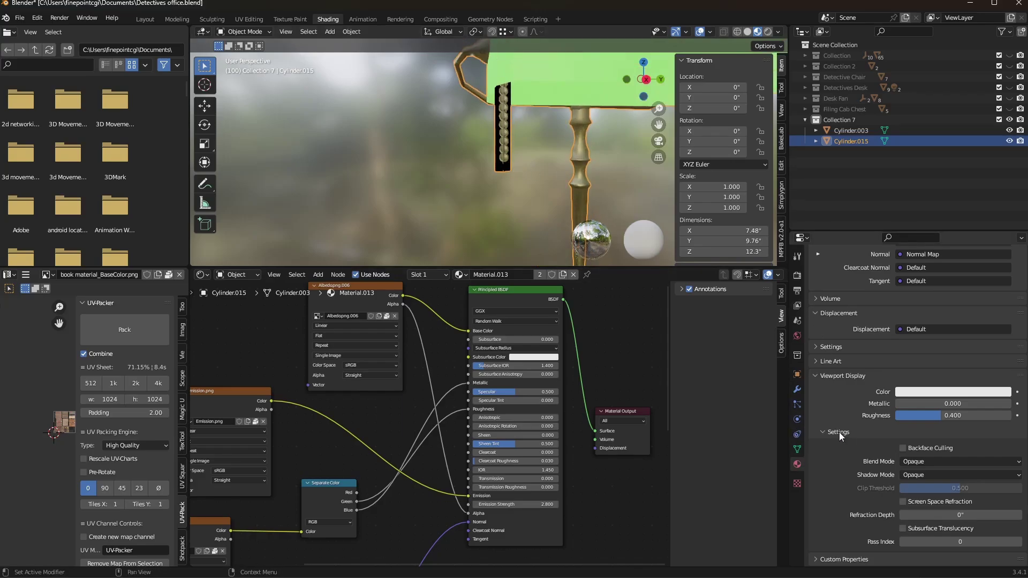
Change Material.013's blend mode from Opaque to Alpha Clip.
scroll(849, 503, "up", 20)
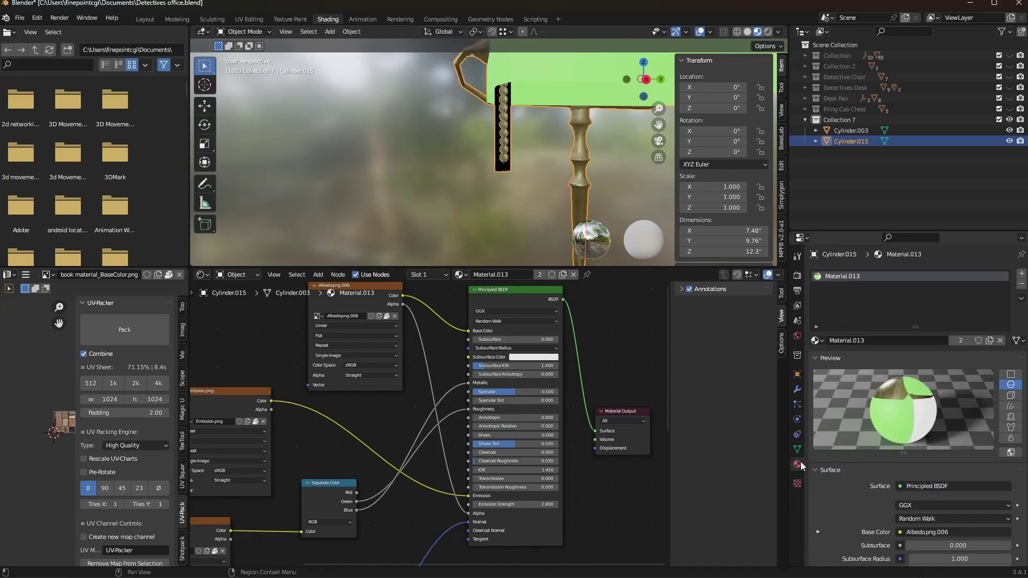
scroll(910, 421, "down", 15)
scroll(911, 418, "down", 8)
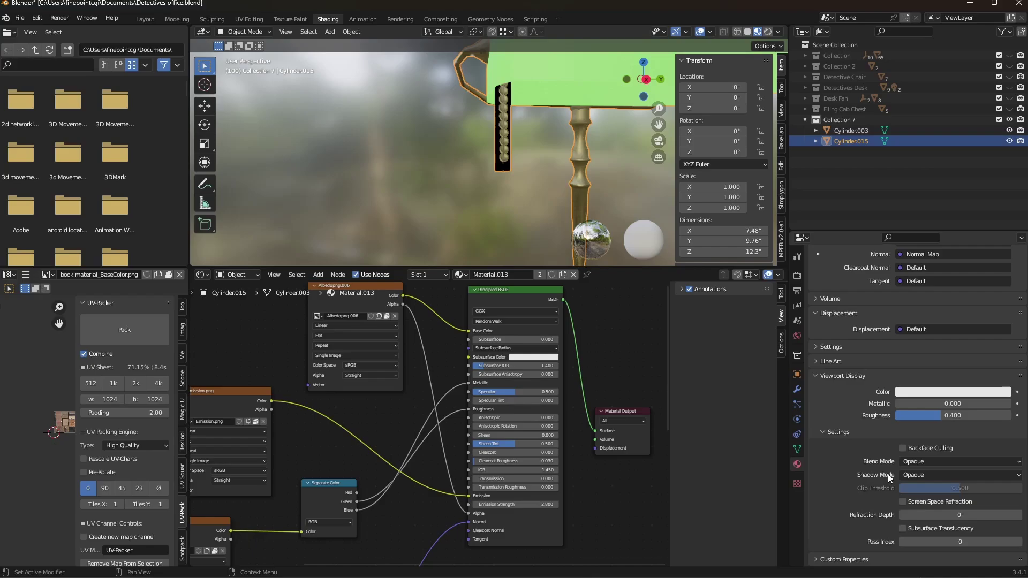
left_click(918, 464)
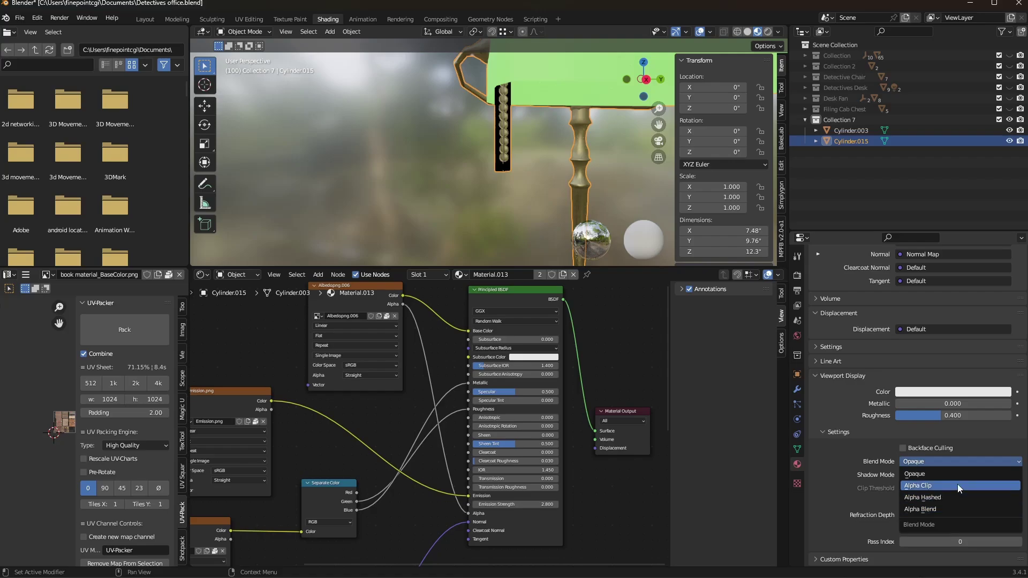
left_click(957, 484)
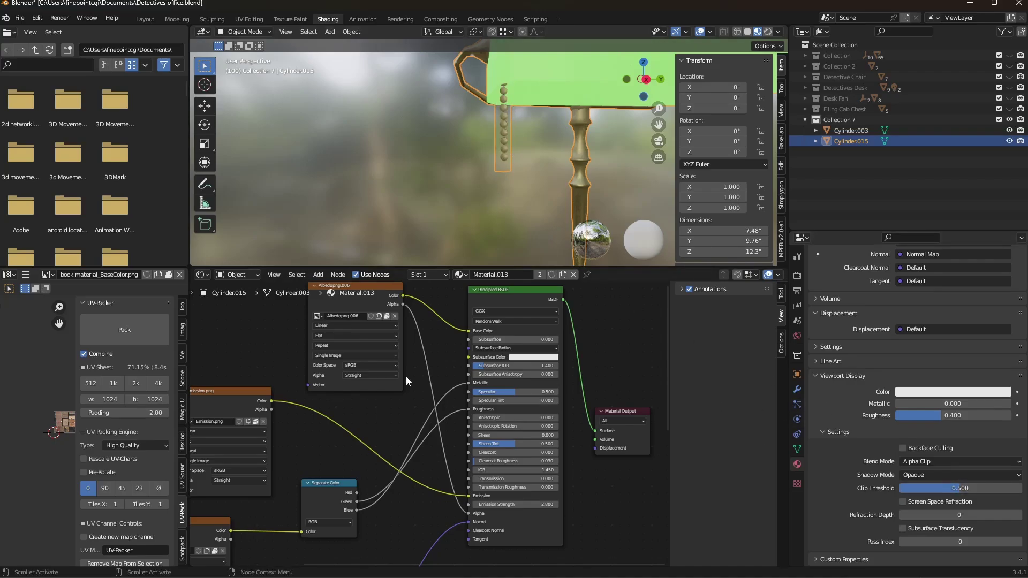
Pan around the node tree to view the ORM and Emission textures and Principled BSDF.
middle_click_drag(418, 349, 433, 381)
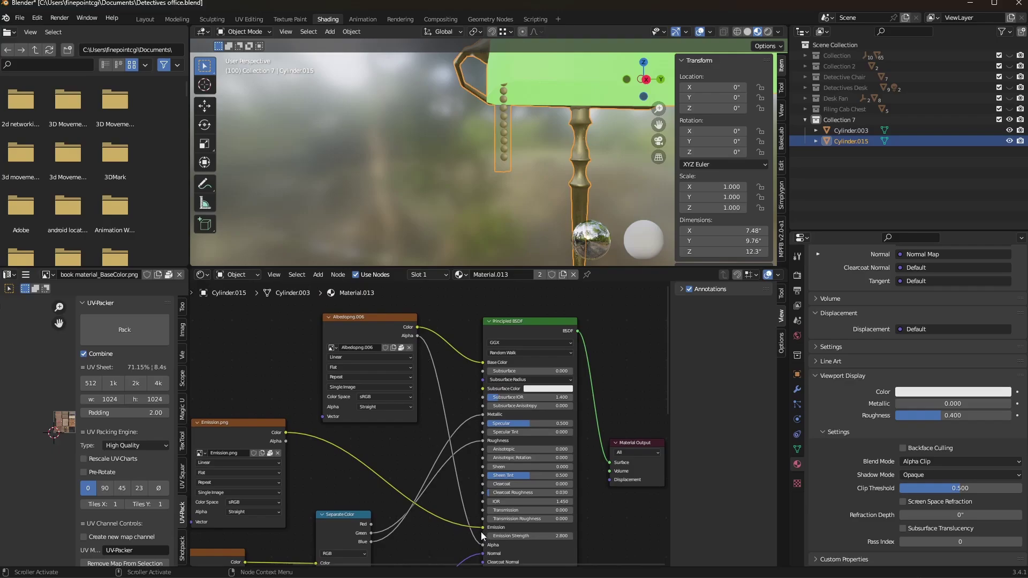
middle_click_drag(421, 495, 435, 450)
scroll(438, 430, "up", 1)
middle_click_drag(338, 513, 453, 439)
middle_click_drag(429, 403, 398, 453)
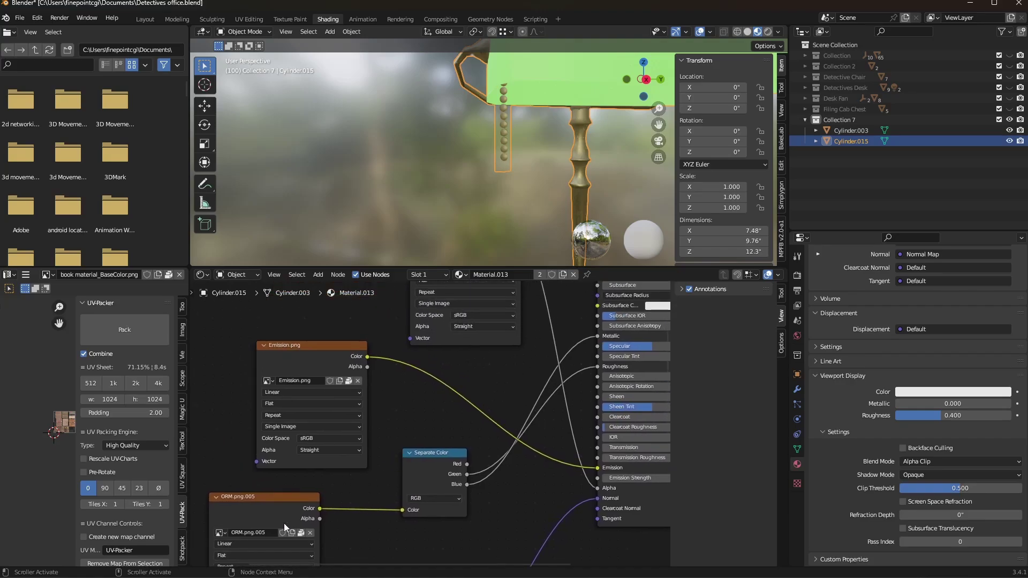
middle_click_drag(616, 347, 571, 393)
scroll(406, 469, "up", 1)
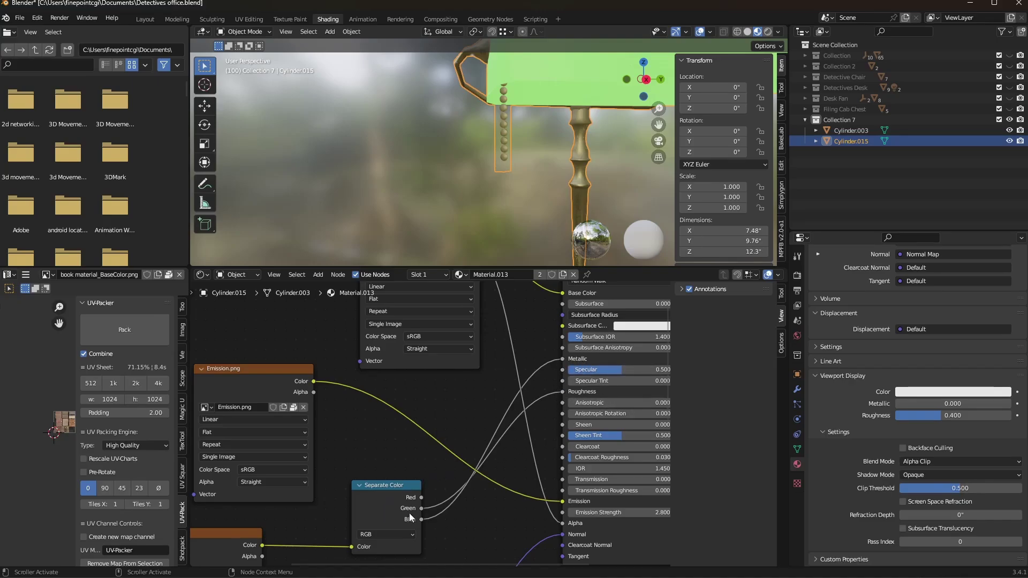
middle_click_drag(345, 537, 400, 467)
Inspect the ORM.png.005 texture's settings, then turn the viewport toward Cylinder.003.
left_click(239, 466)
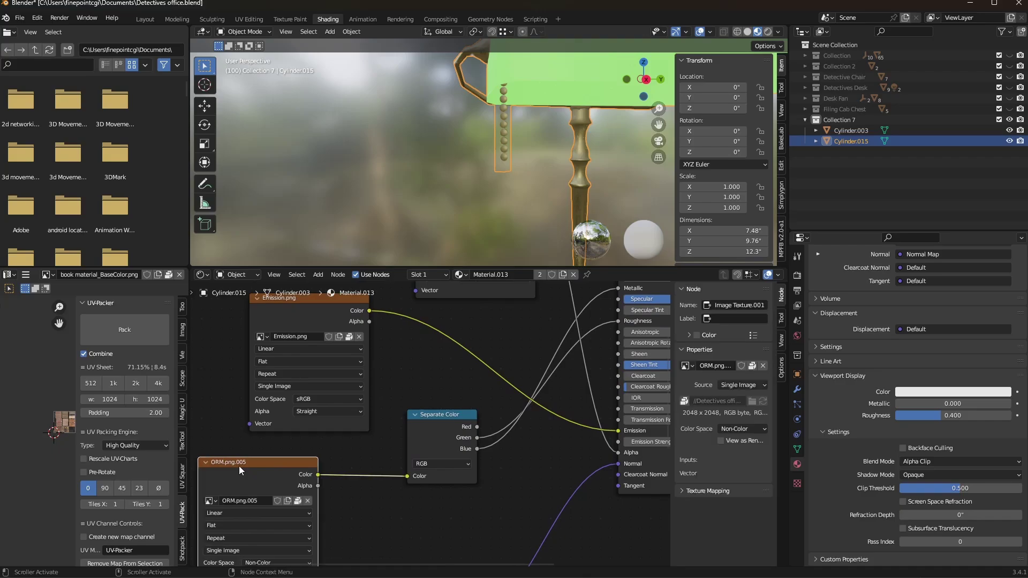
middle_click_drag(457, 449, 385, 468)
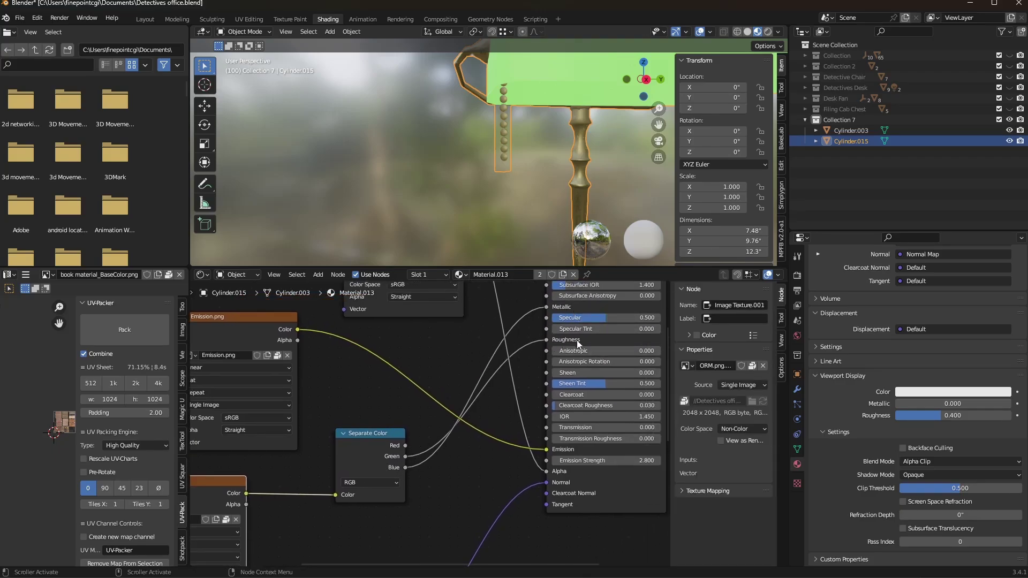
scroll(407, 469, "left", 3)
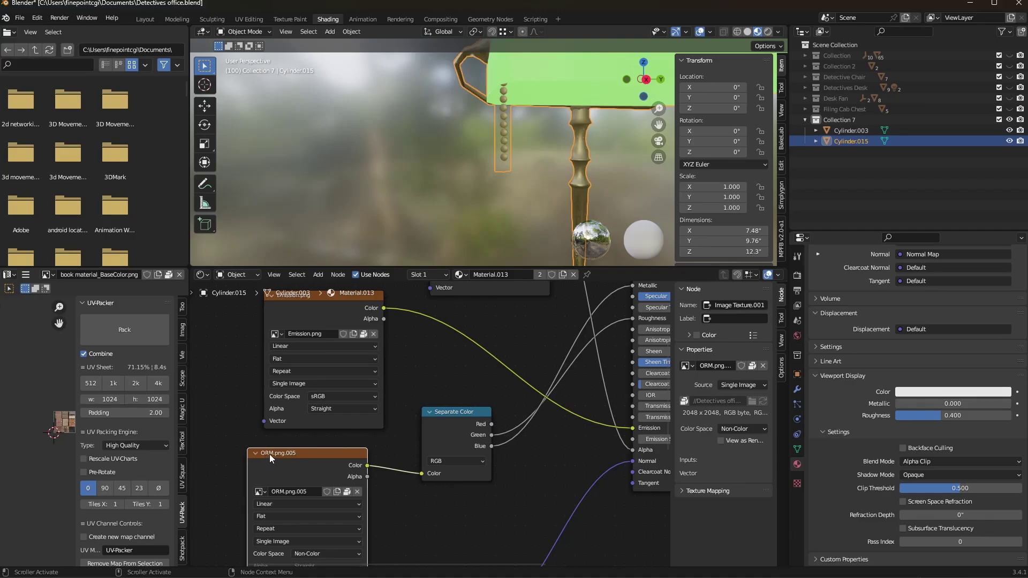
middle_click_drag(397, 476, 381, 478)
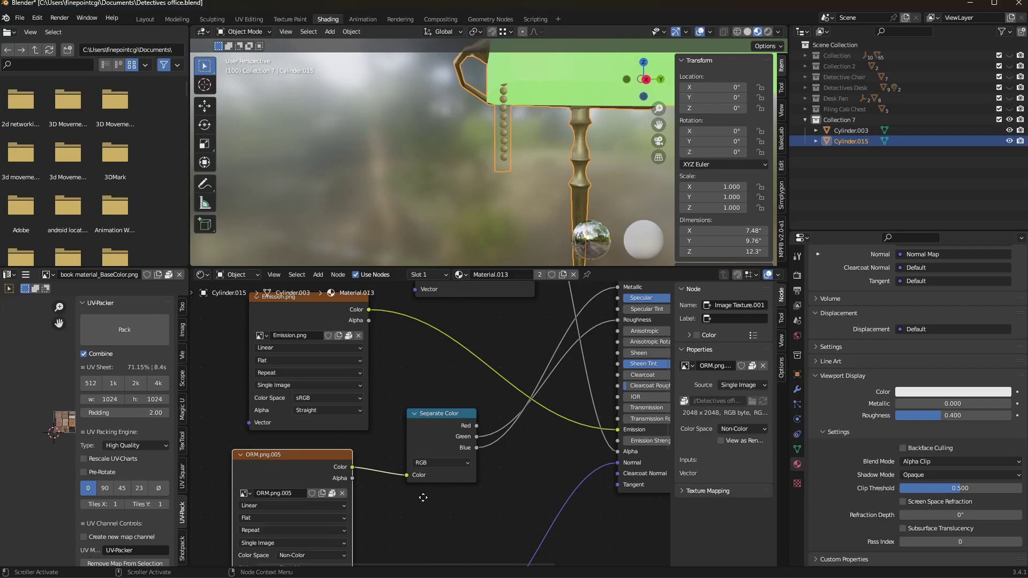
middle_click_drag(423, 497, 385, 454)
middle_click_drag(572, 252, 442, 199, "shift")
Select Cylinder.003 and inspect its Metalness, Roughness and Normal Map nodes.
left_click(442, 199)
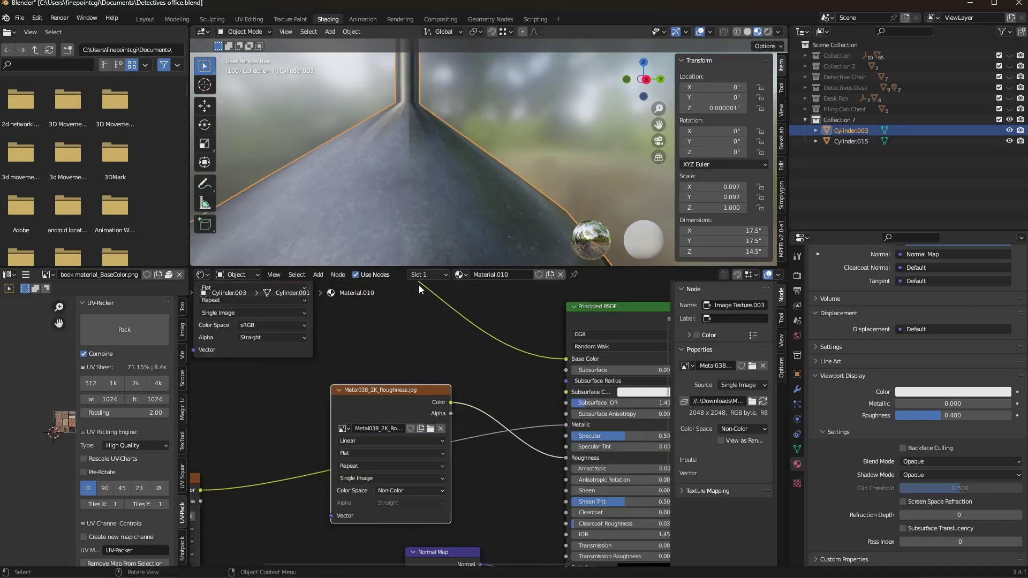
scroll(407, 403, "down", 2)
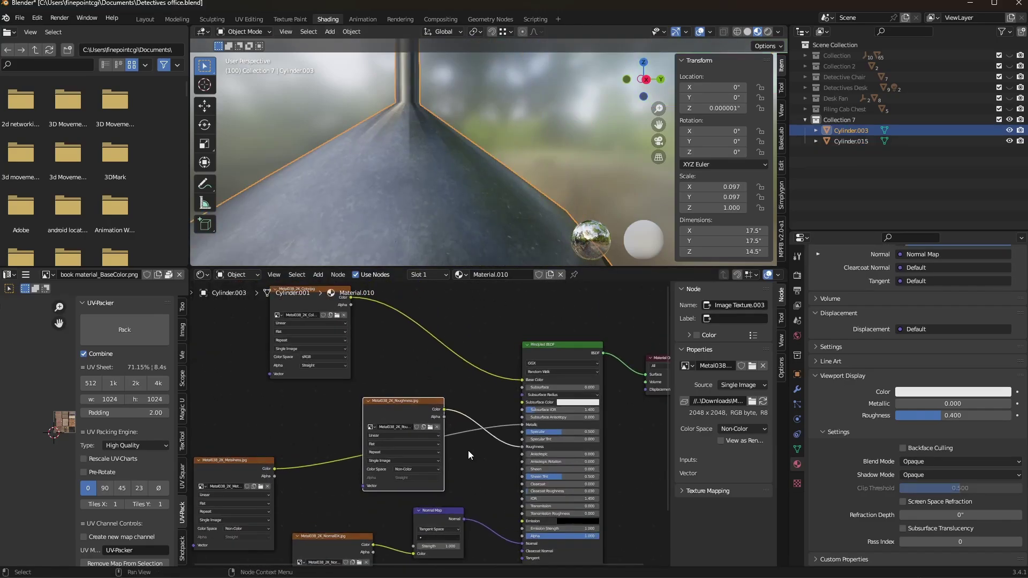
scroll(468, 451, "up", 2)
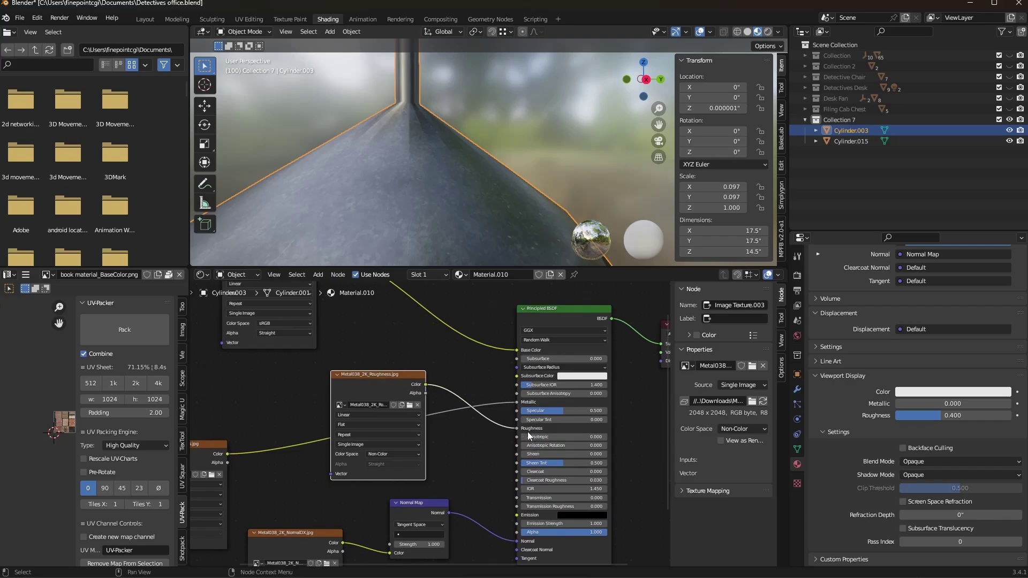
middle_click_drag(367, 475, 423, 465)
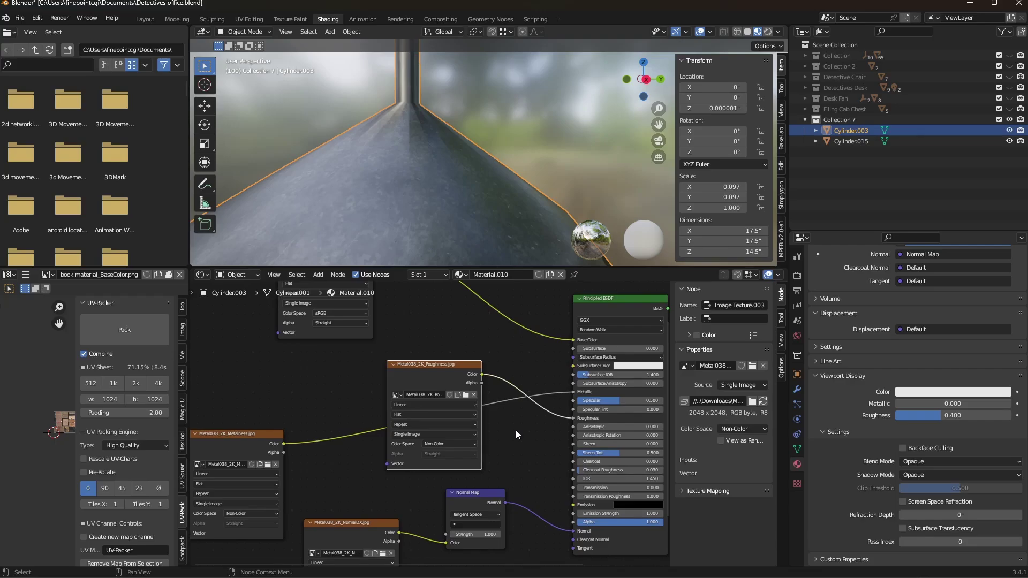
scroll(559, 222, "down", 8)
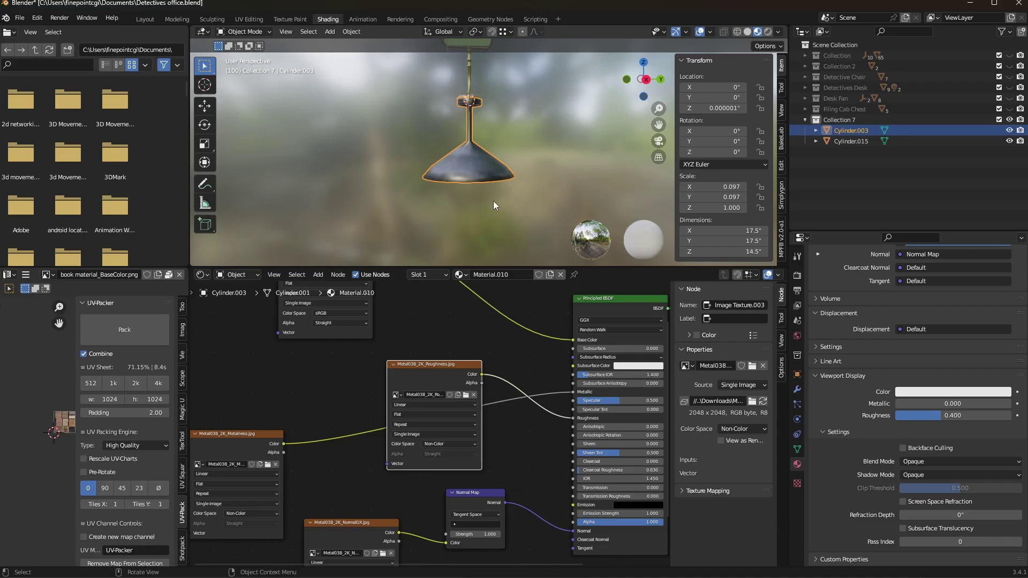
middle_click_drag(483, 223, 484, 227, "shift")
scroll(407, 491, "up", 3)
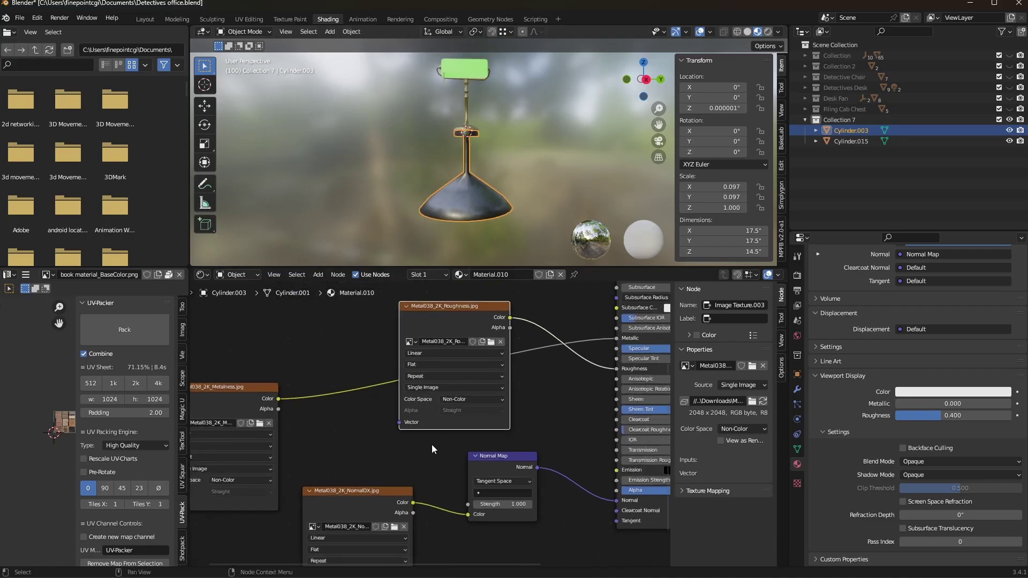
middle_click_drag(384, 427, 442, 400)
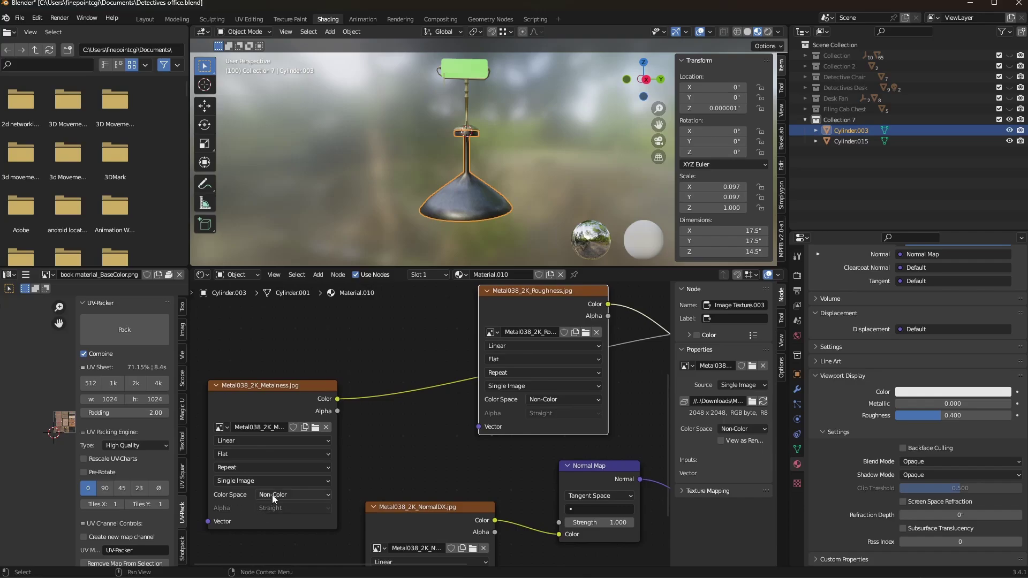
middle_click_drag(537, 451, 489, 477)
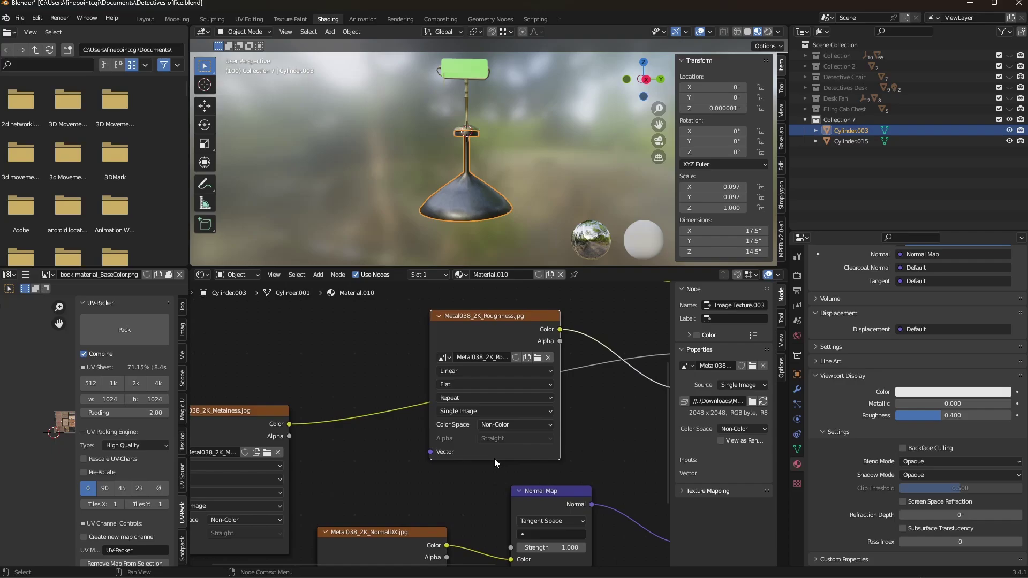
middle_click_drag(494, 458, 385, 438)
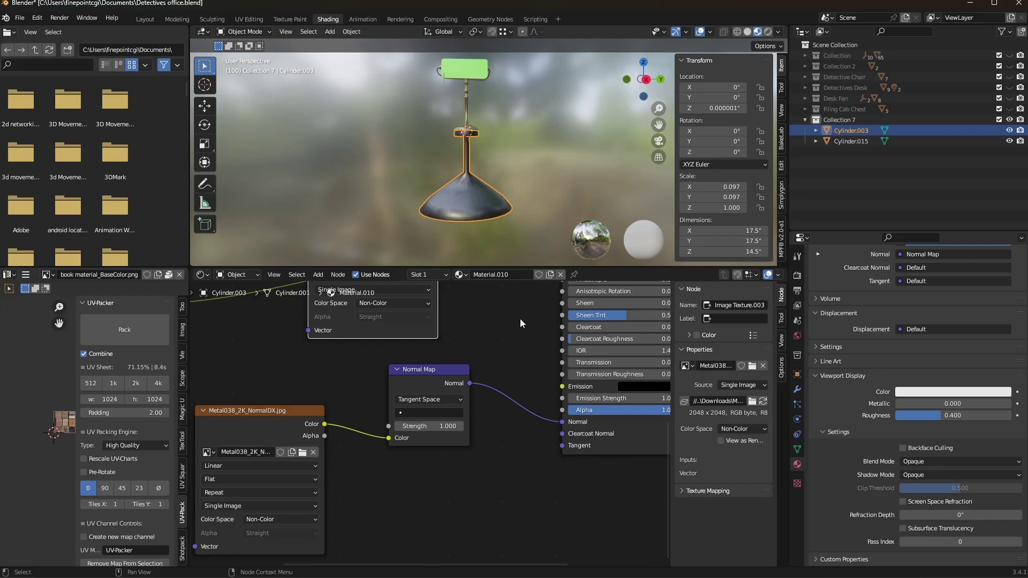
Select and frame the green-shaded desk lamp, checking its Emission, Separate Color and Normal Map nodes.
left_click(468, 79)
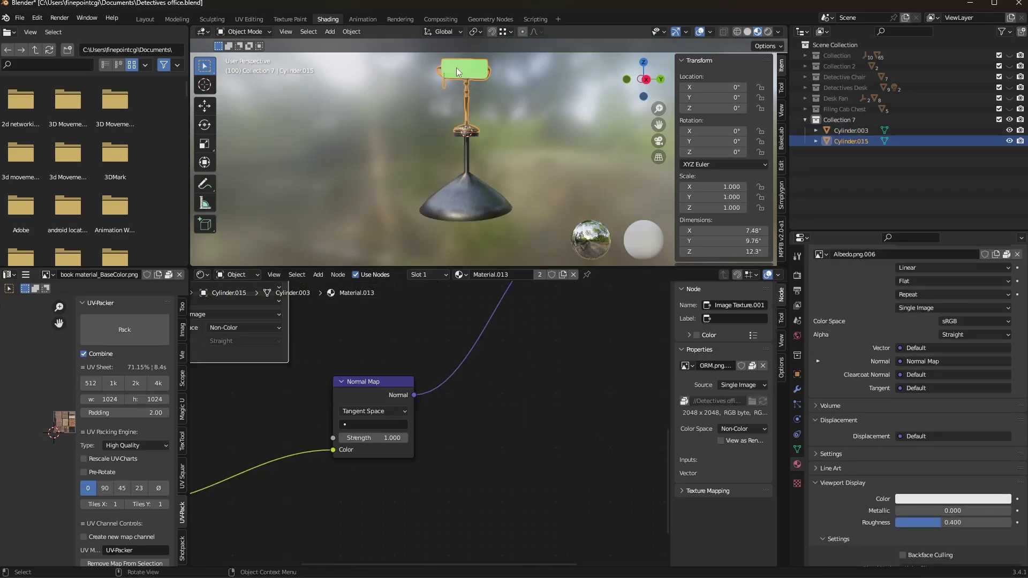
key("KP_Decimal")
middle_click_drag(436, 415, 473, 488)
middle_click_drag(401, 379, 329, 500)
middle_click_drag(480, 407, 458, 437)
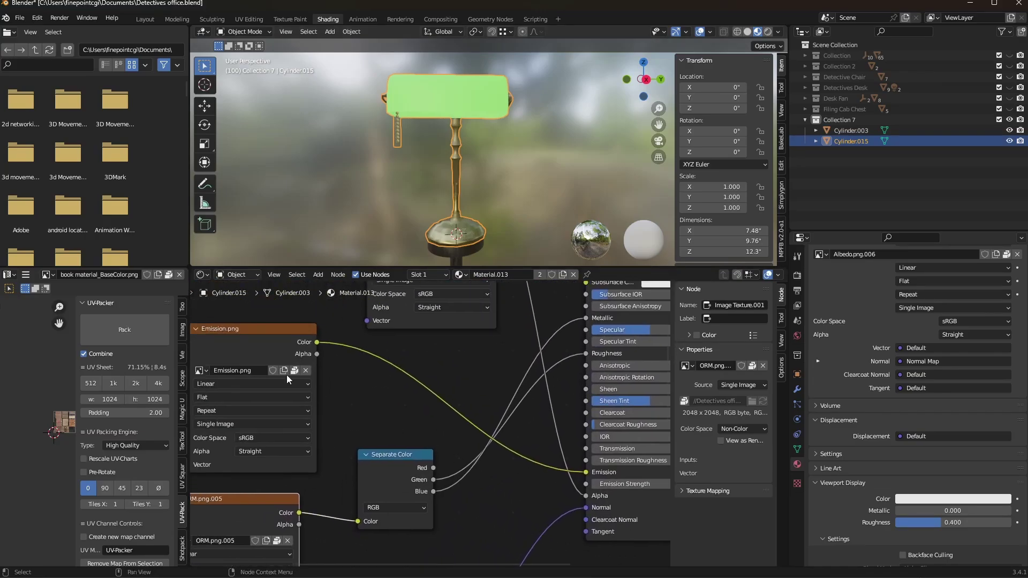
left_click(218, 330)
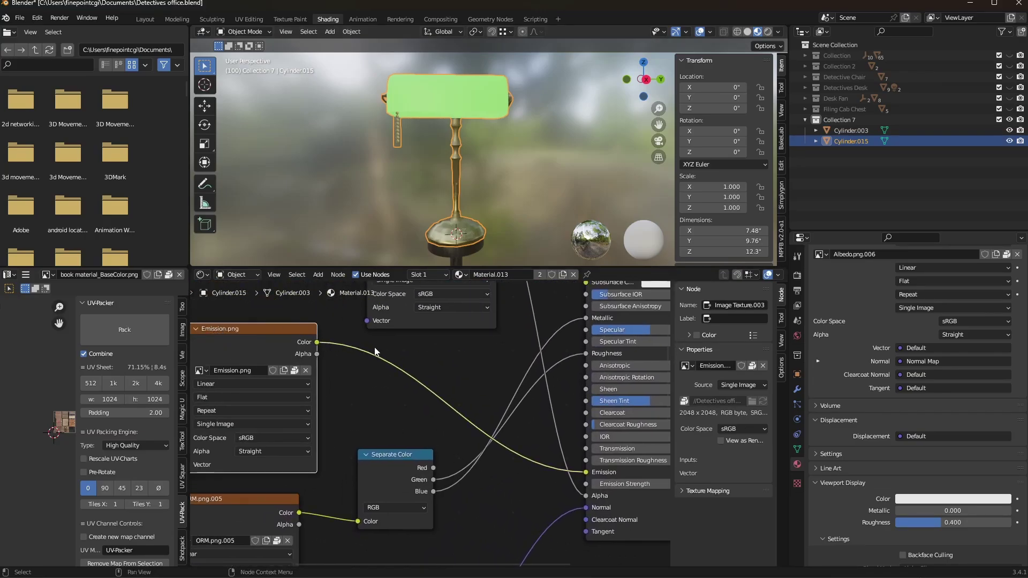
left_click_drag(585, 473, 593, 470)
scroll(519, 485, "down", 2)
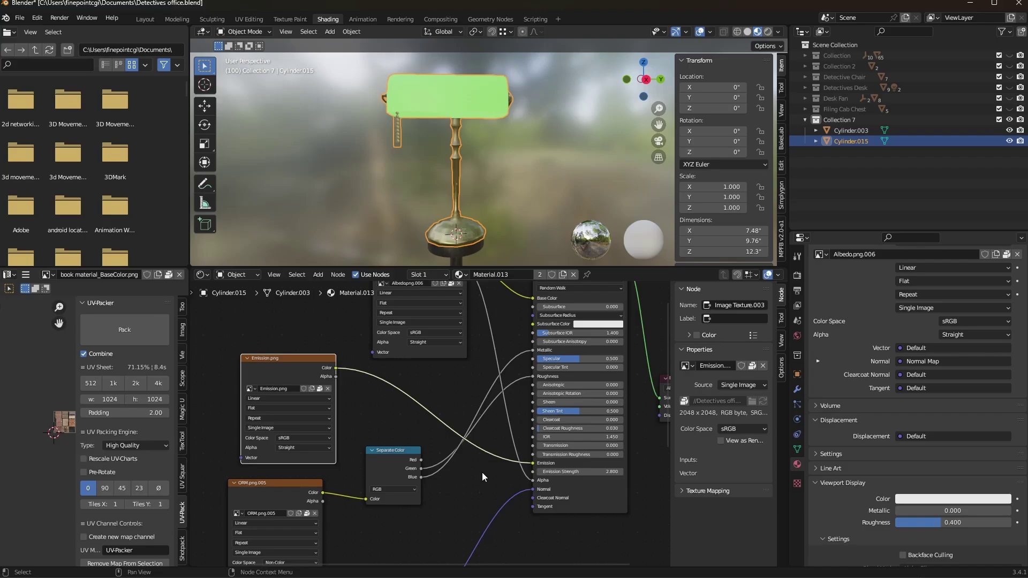
middle_click_drag(481, 472, 487, 407)
scroll(500, 427, "up", 2)
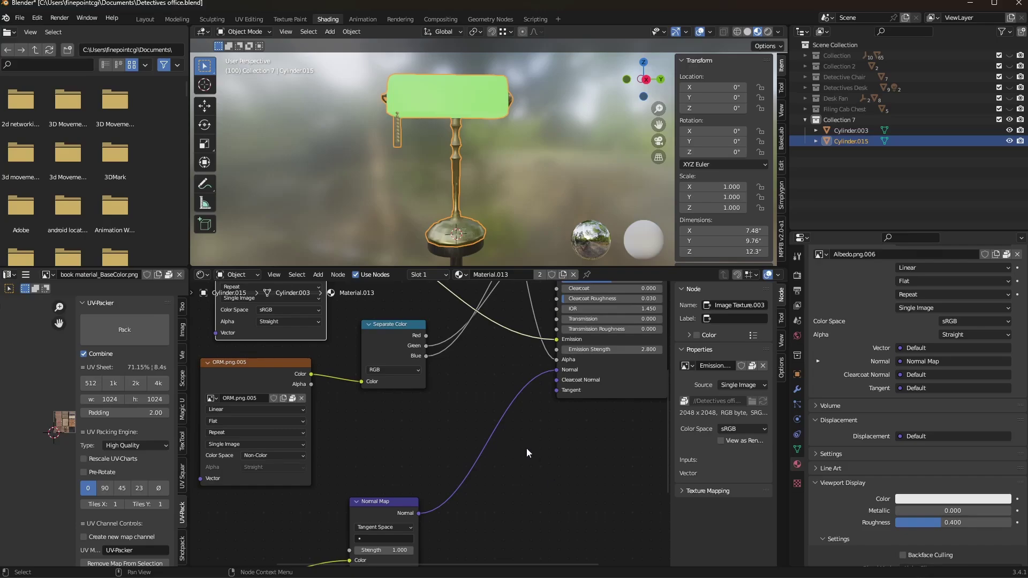
left_click(369, 348)
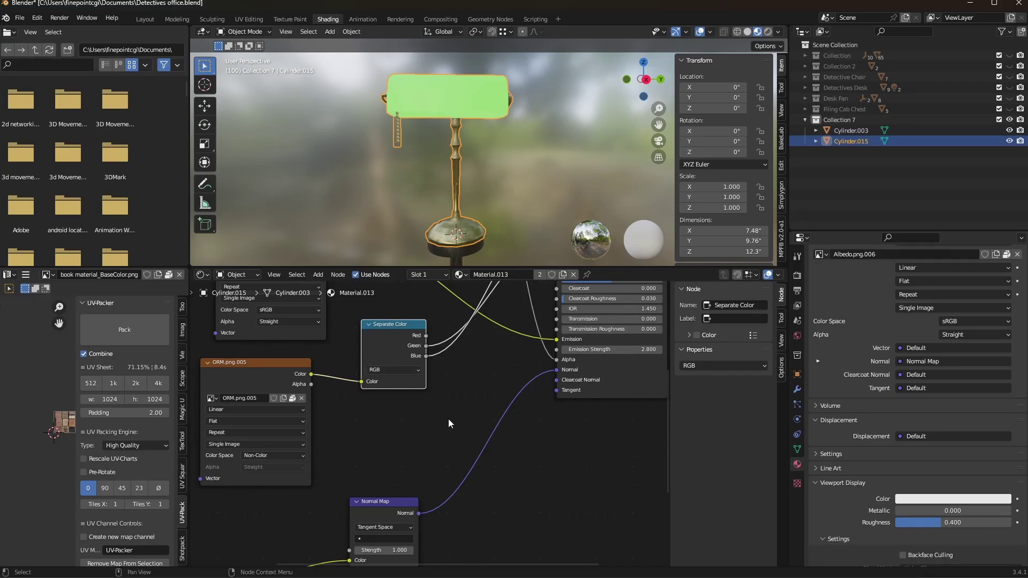
Duplicate Separate Color into a new node group, wiring Color straight to Red inside.
key("shift+d")
left_click(571, 475)
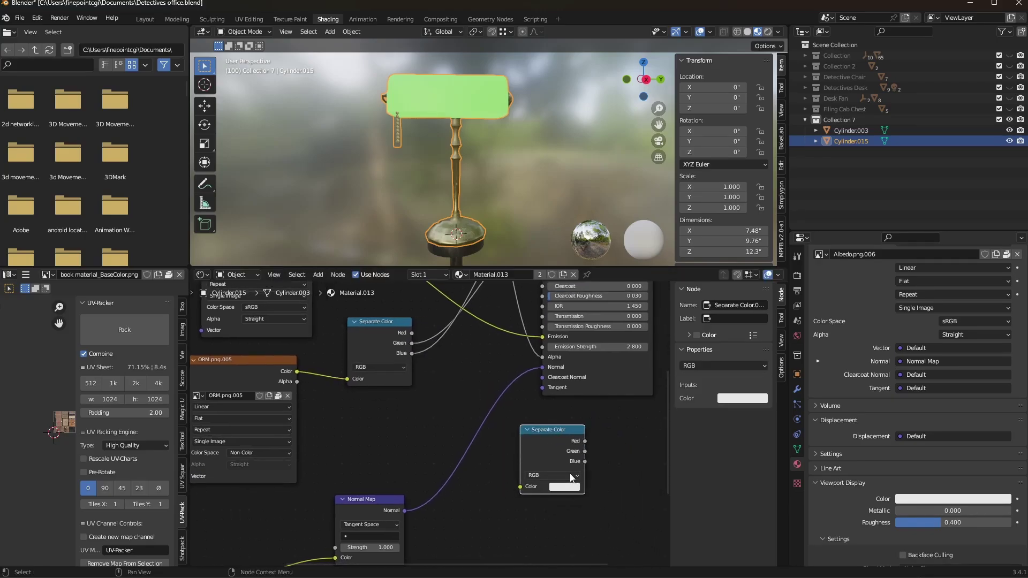
key("ctrl+g")
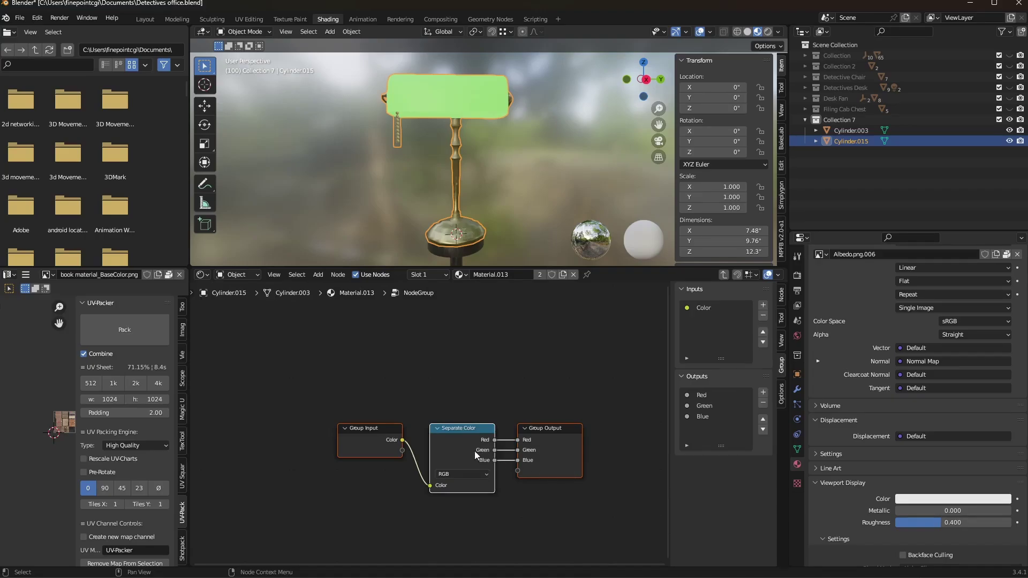
left_click_drag(403, 441, 527, 443)
left_click(463, 436)
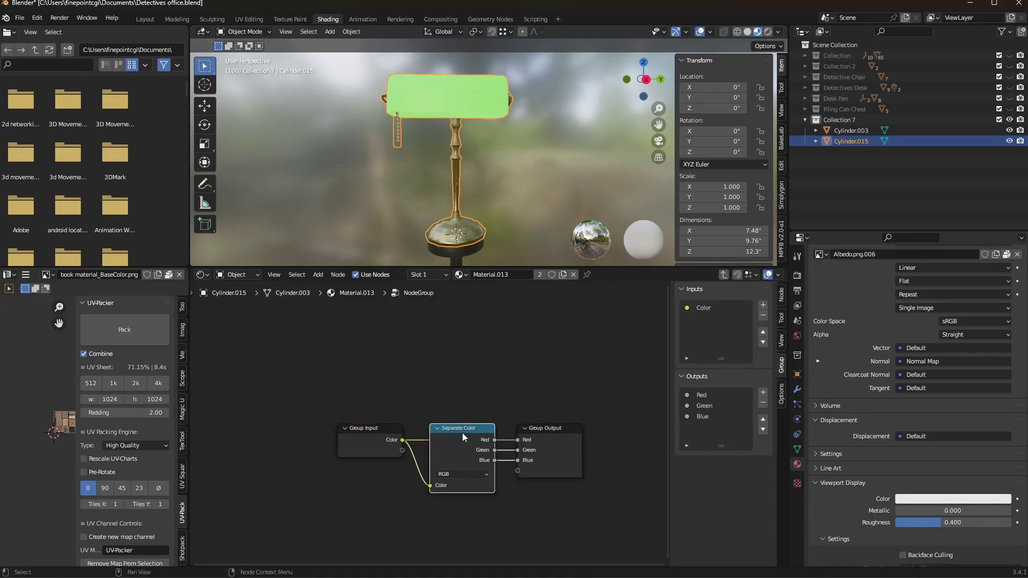
key("ctrl+x")
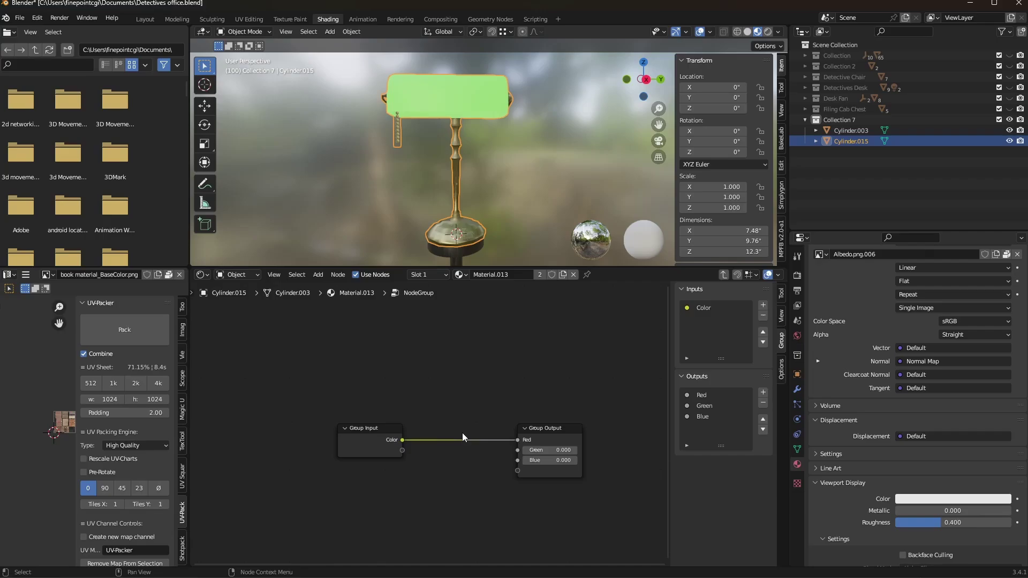
Remove the Green and Blue outputs and make the input a Float named 'Occlusion'.
left_click(763, 403)
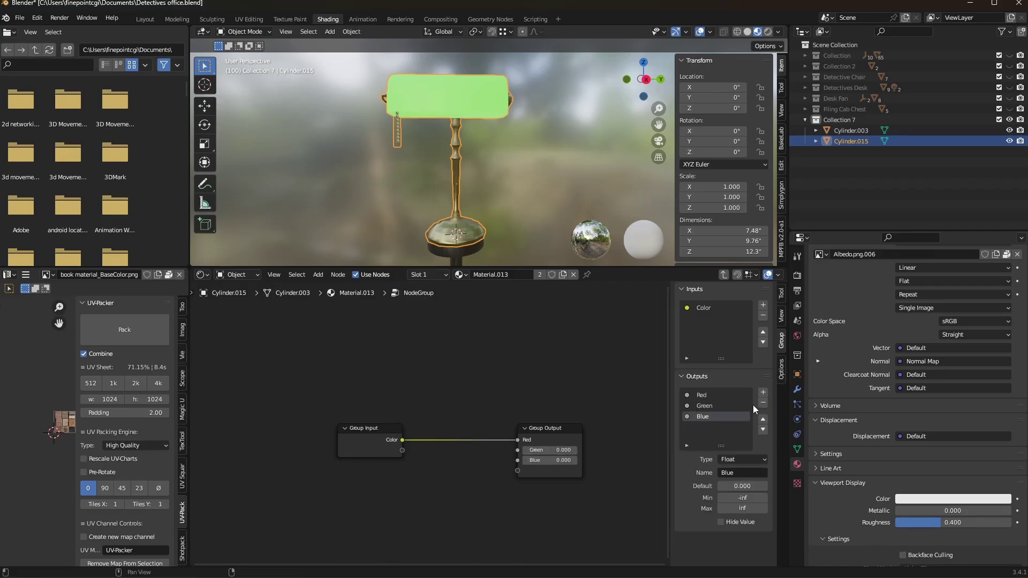
left_click(763, 403)
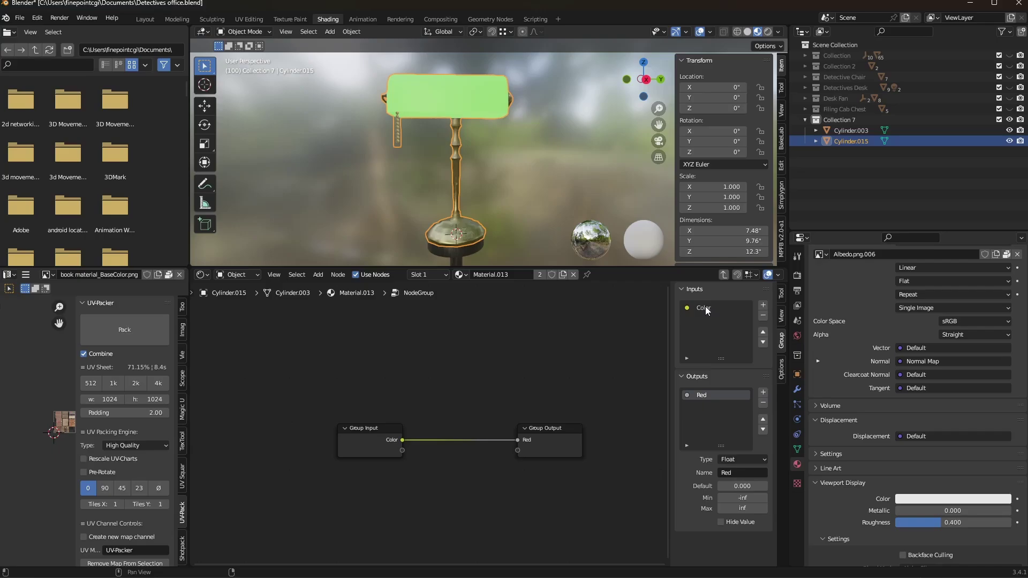
left_click(706, 307)
left_click(749, 372)
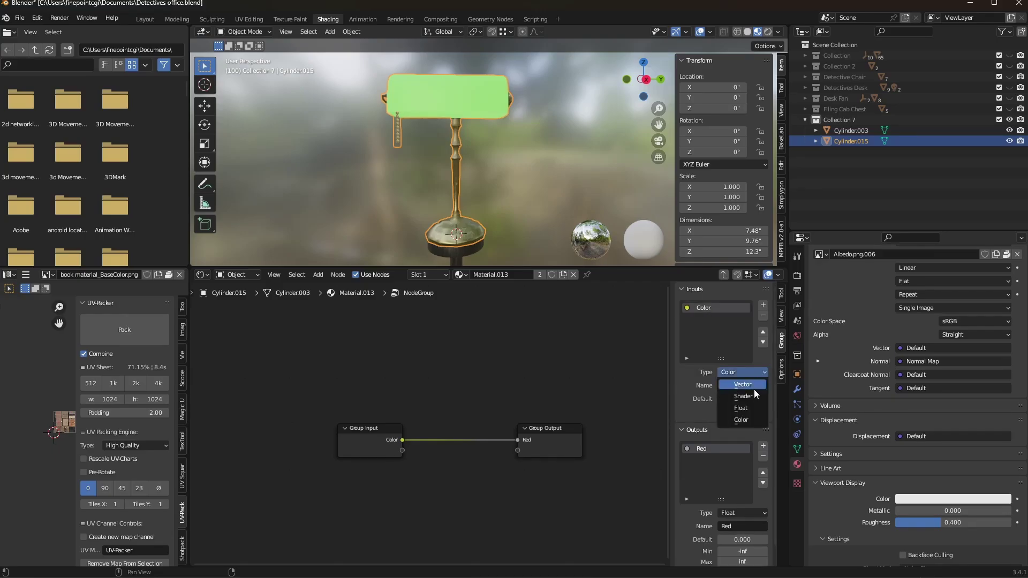
left_click(741, 408)
double_click(720, 309)
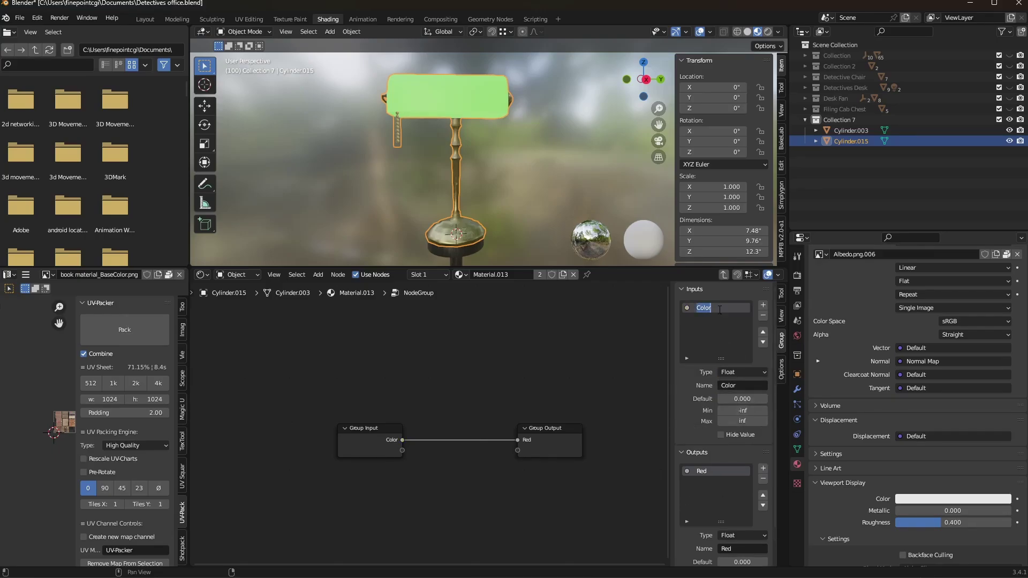
type("Occlusion")
key("Return")
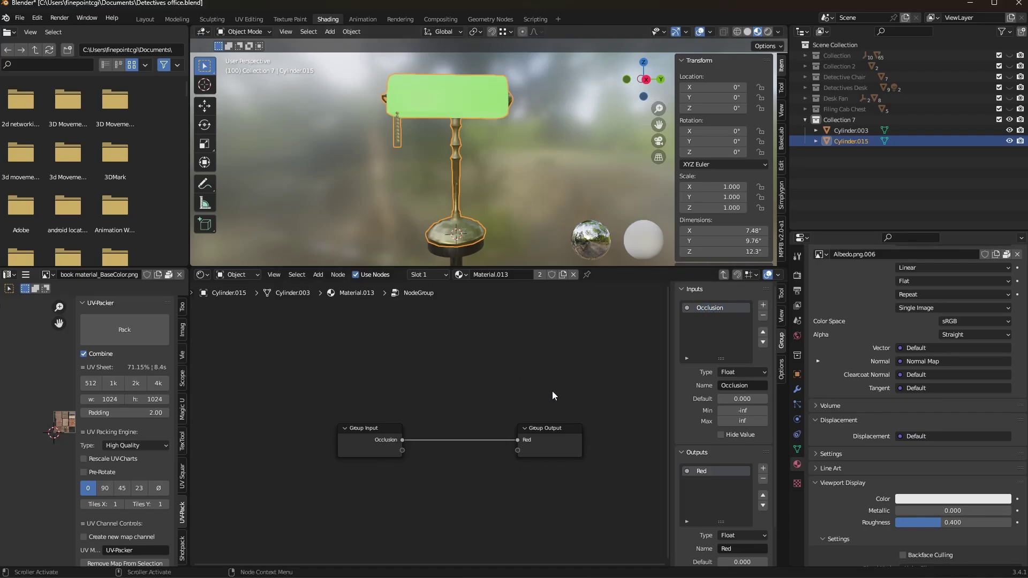
key("Tab")
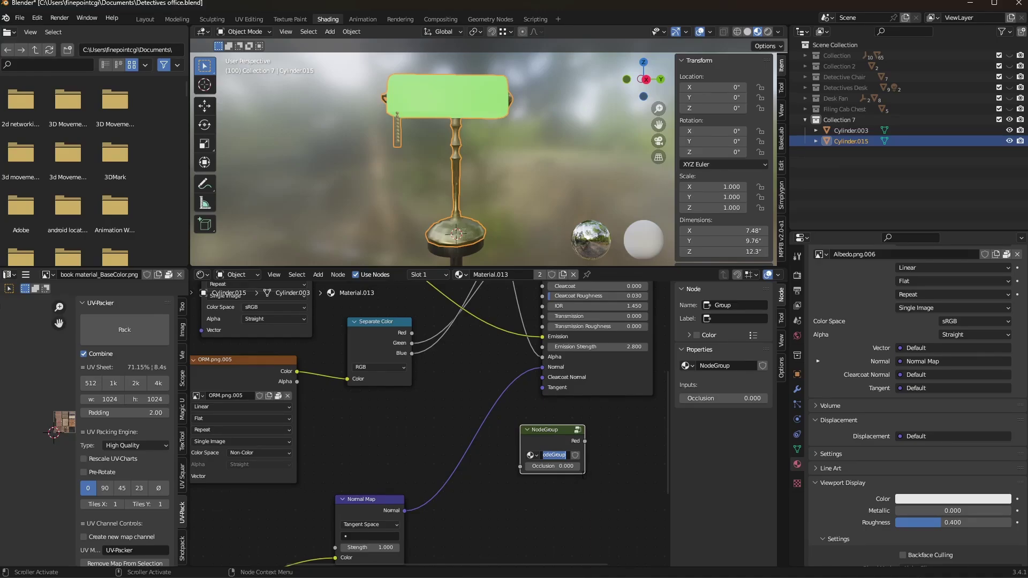
Rename the node group to 'glTF Settings', which becomes glTF Settings.002.
type("GlTF")
key("Return")
scroll(583, 514, "up", 6)
middle_click_drag(583, 520, 406, 433)
scroll(406, 432, "up", 6)
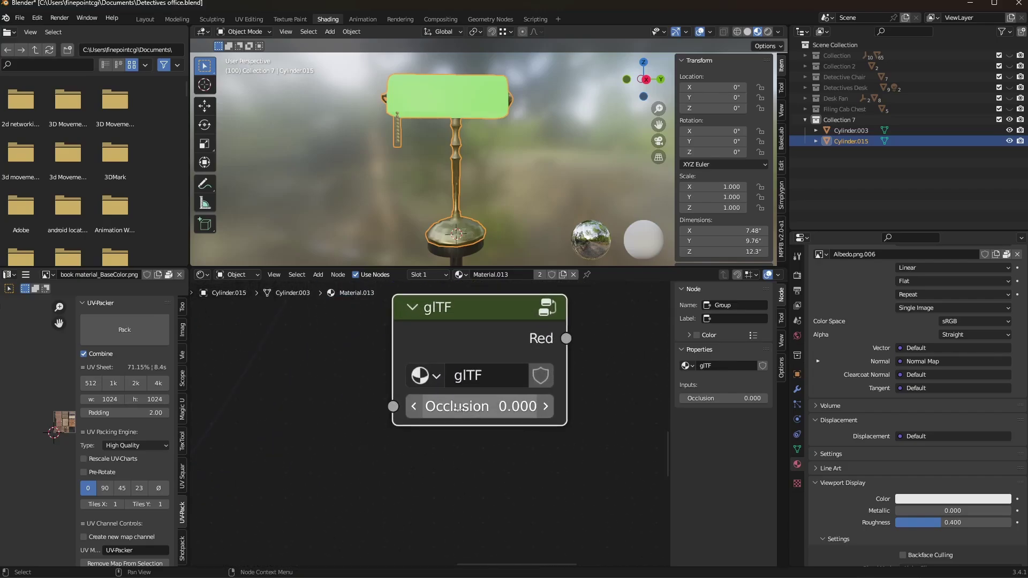
left_click(478, 378)
left_click(503, 377)
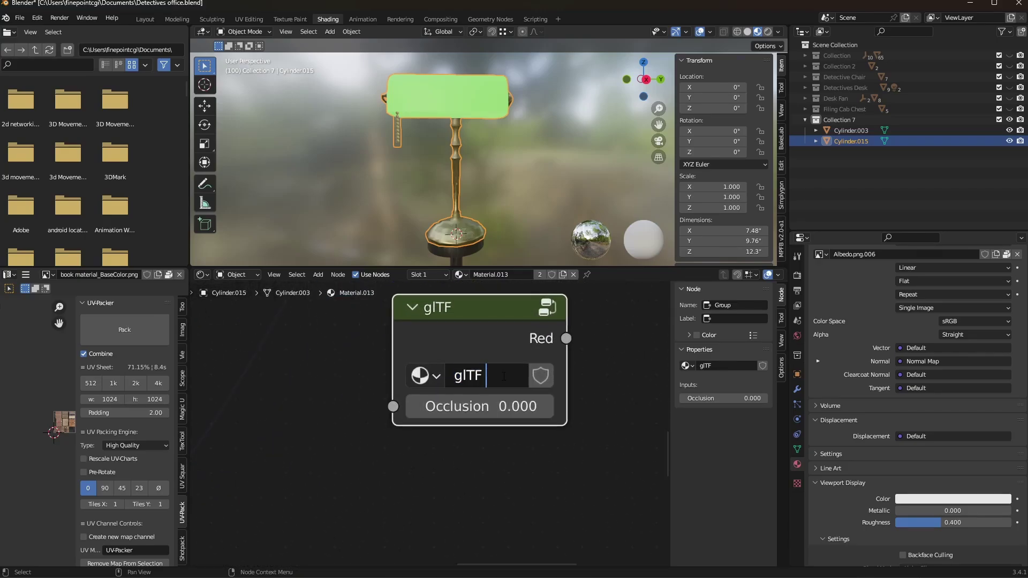
type("Settings")
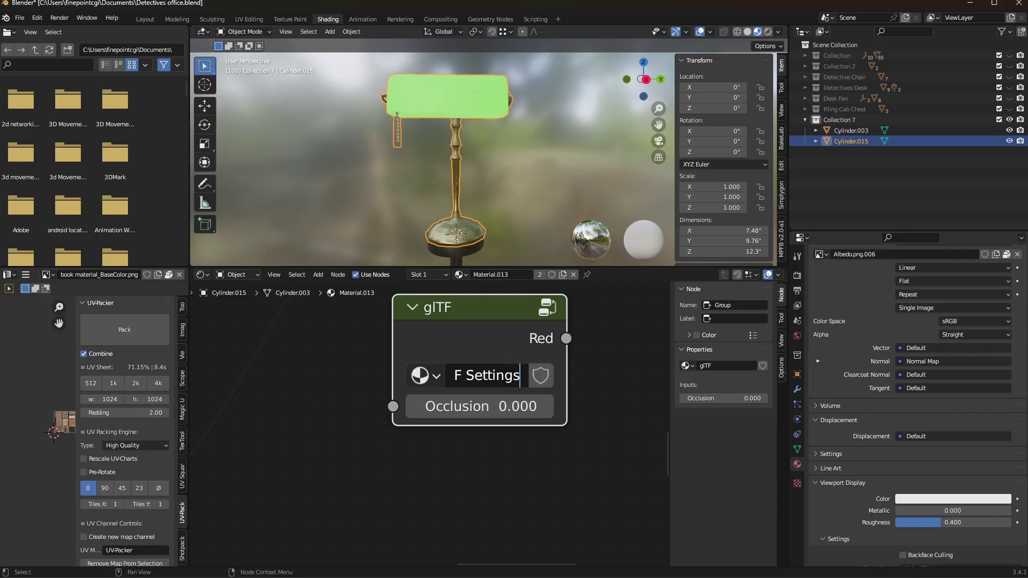
key("Return")
Widen the glTF Settings.002 node to show its full name and shift it left.
left_click_drag(564, 423, 674, 423)
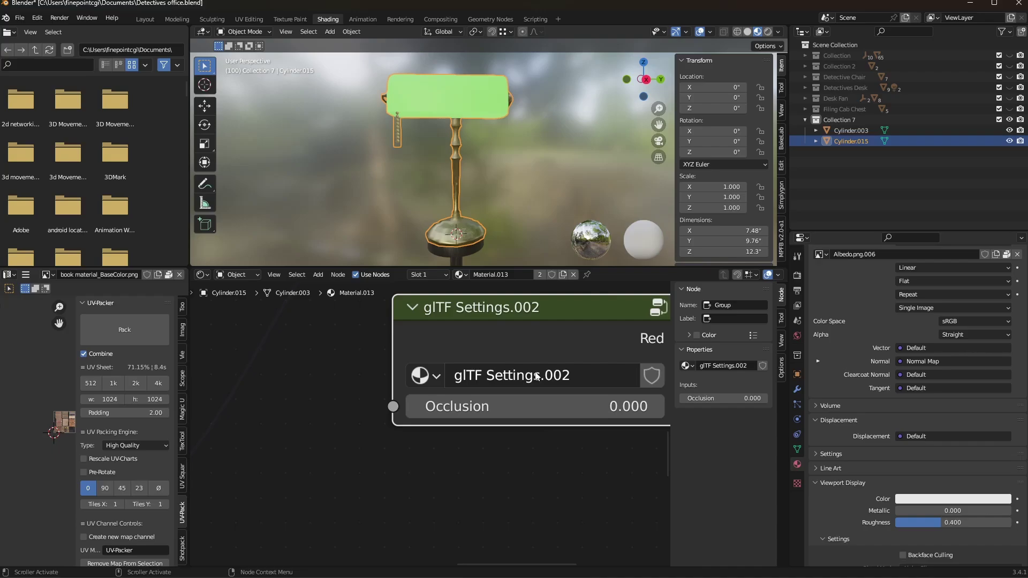
left_click_drag(525, 312, 505, 317)
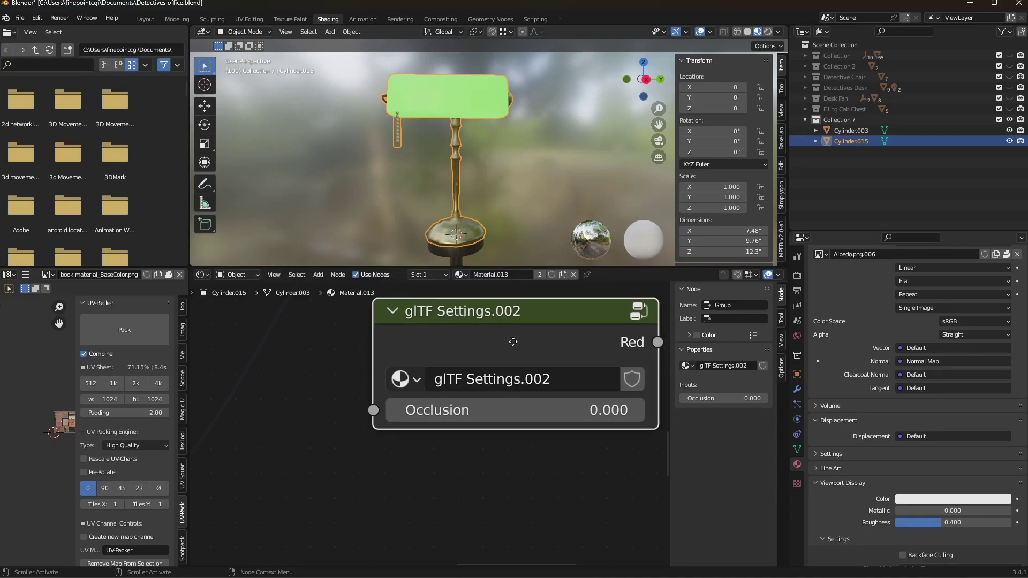
scroll(487, 384, "down", 6)
scroll(481, 436, "down", 2)
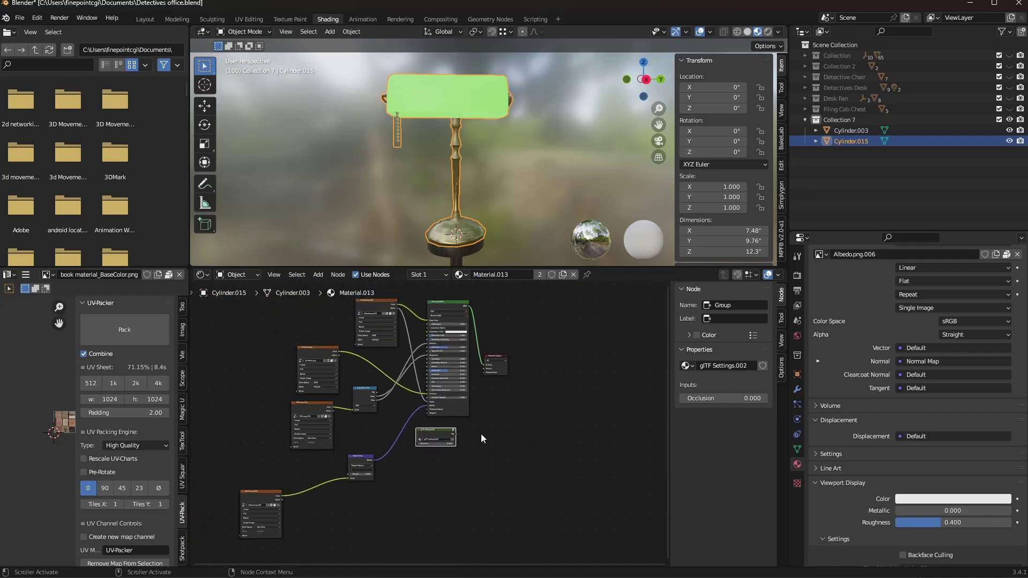
Add a glTF Settings group node, widen it and place it under glTF Settings.002.
scroll(493, 426, "up", 5)
middle_click_drag(453, 534, 461, 446)
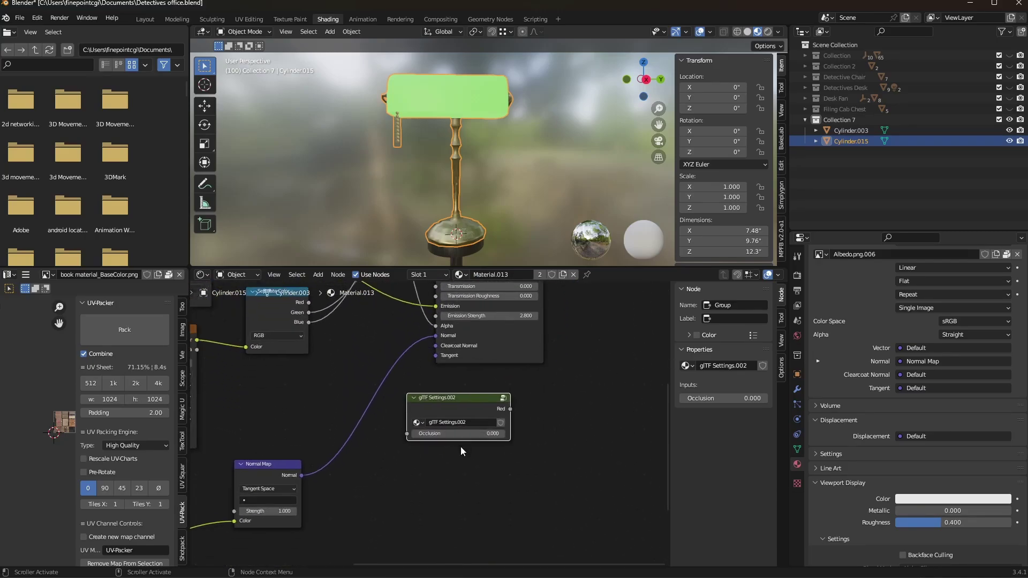
scroll(487, 474, "up", 9)
key("shift+a")
mouse_move(468, 491)
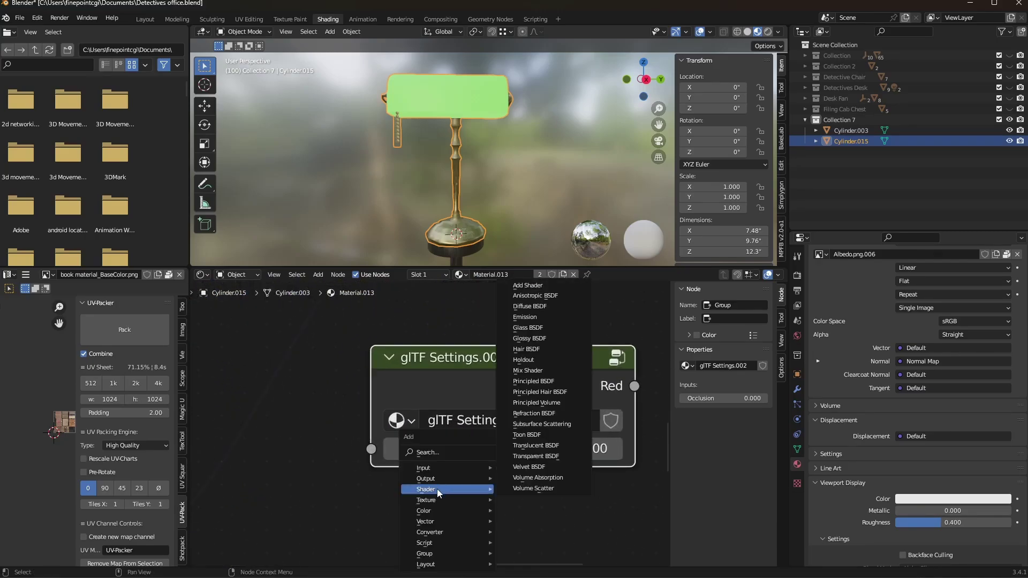
mouse_move(441, 554)
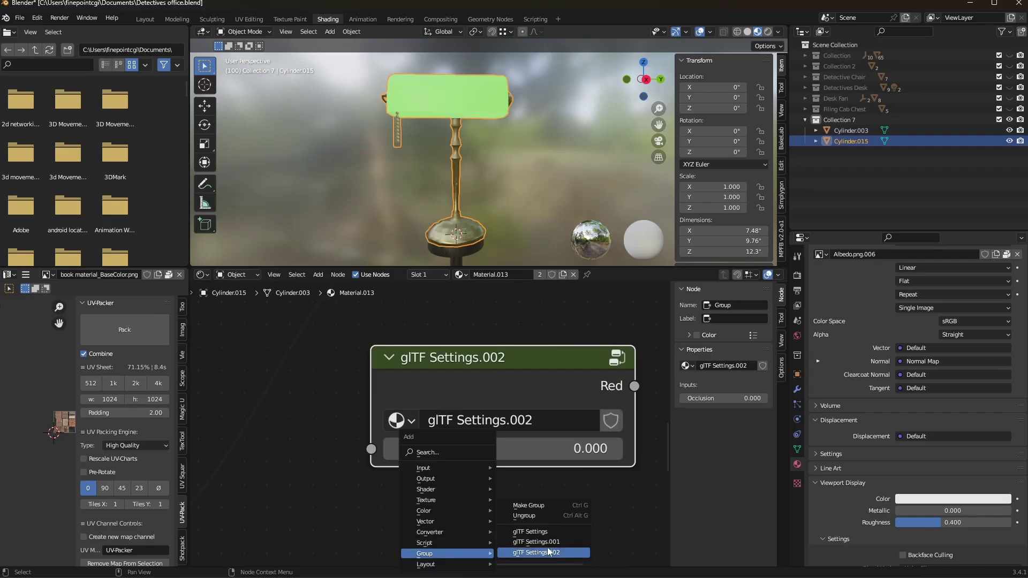
left_click(535, 532)
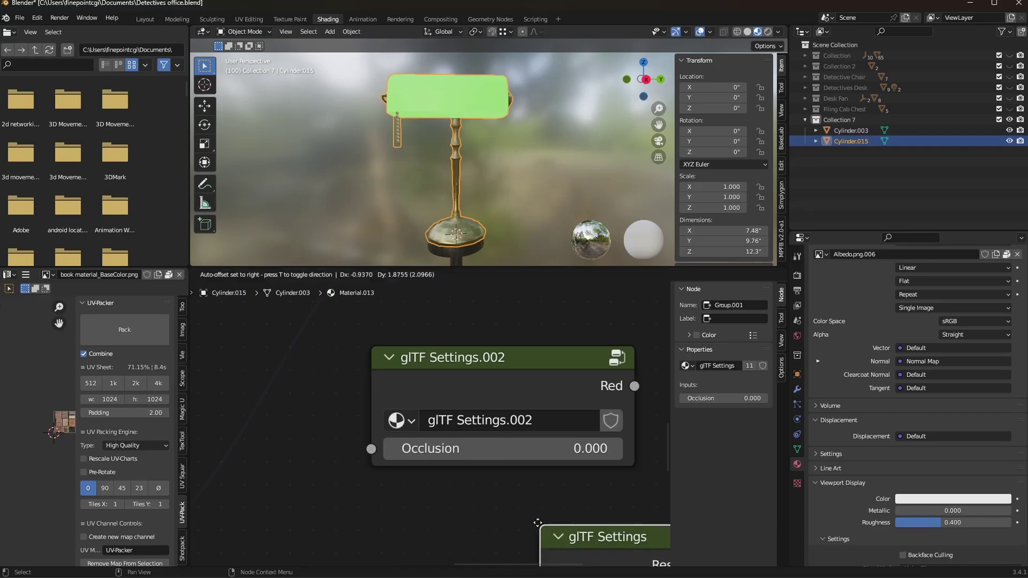
left_click(410, 477)
scroll(448, 454, "down", 1)
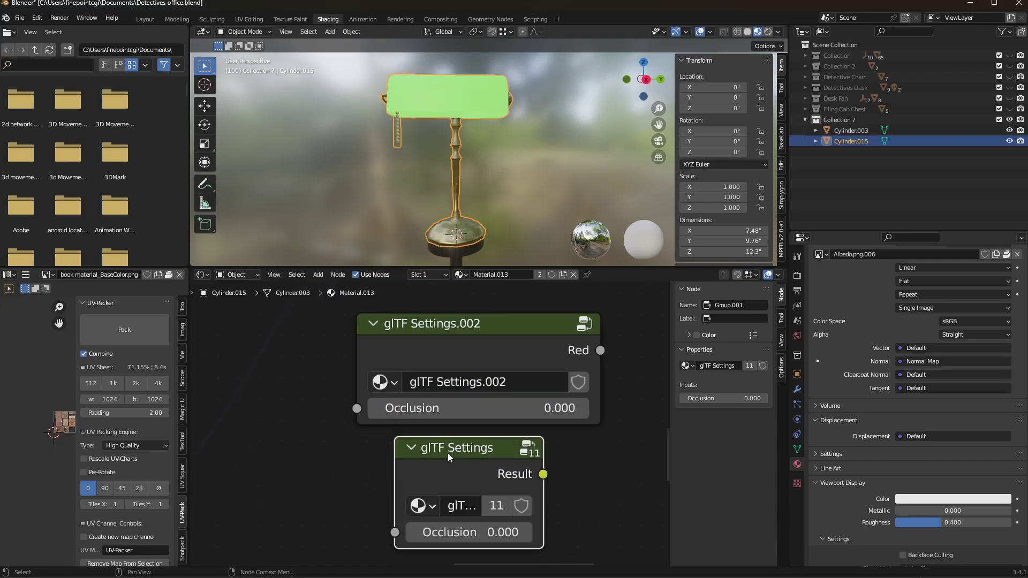
scroll(447, 453, "down", 1)
left_click(497, 348)
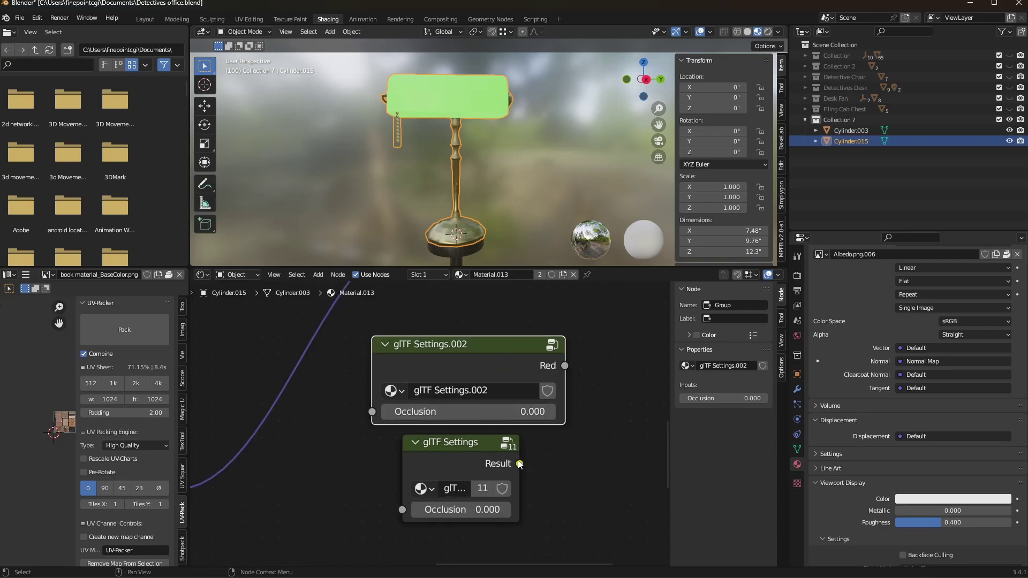
left_click_drag(520, 481, 621, 484)
left_click_drag(527, 458, 487, 461)
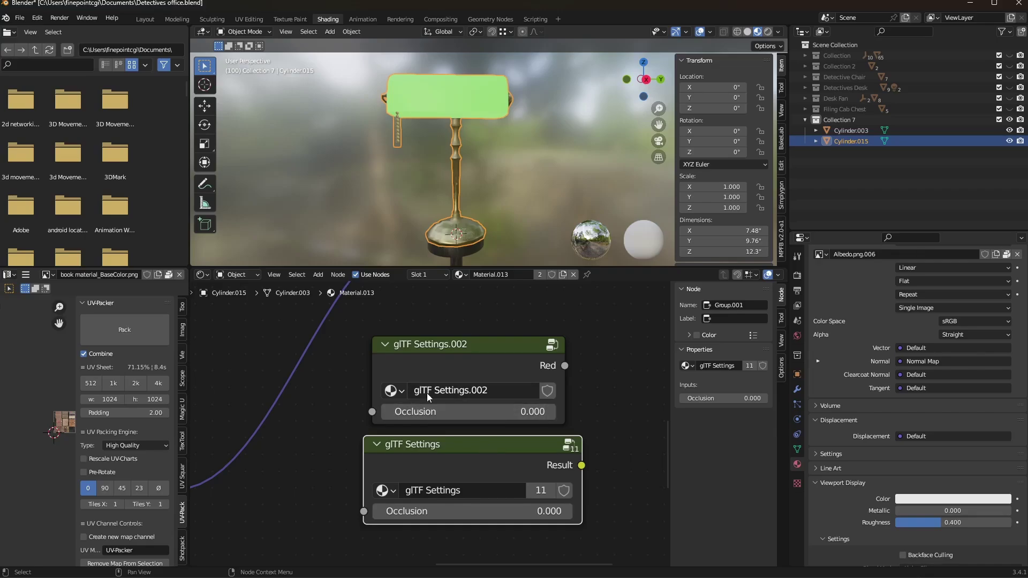
Check inside the glTF Settings group that Occlusion passes straight to Result.
key("Tab")
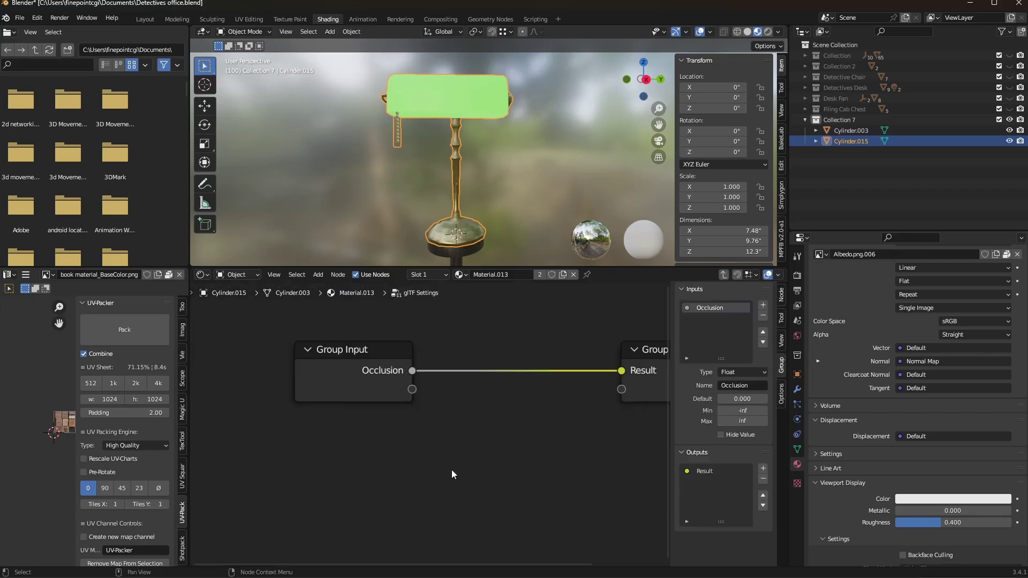
middle_click_drag(454, 430, 413, 443)
scroll(413, 443, "down", 3)
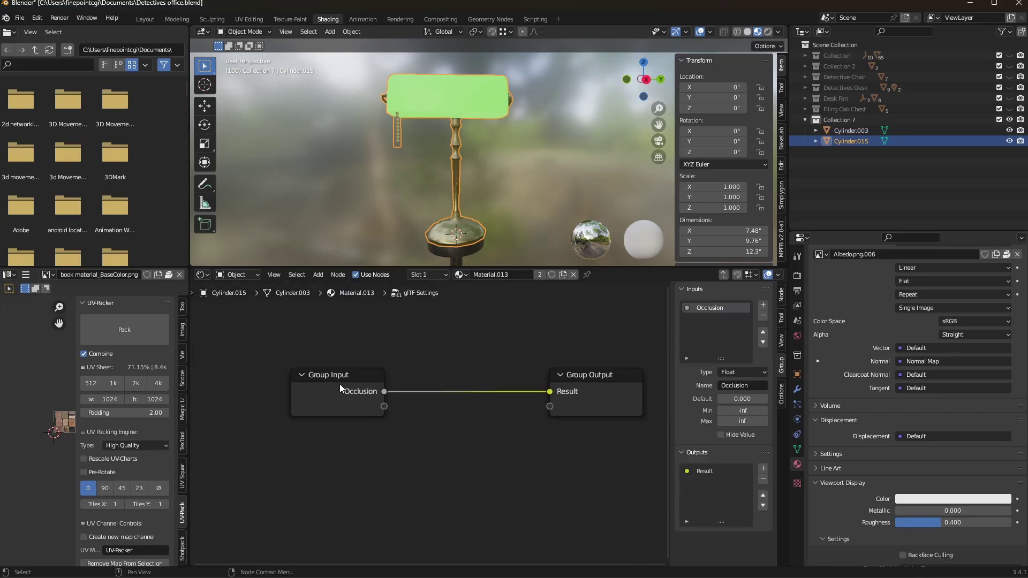
left_click(558, 399)
left_click(388, 409)
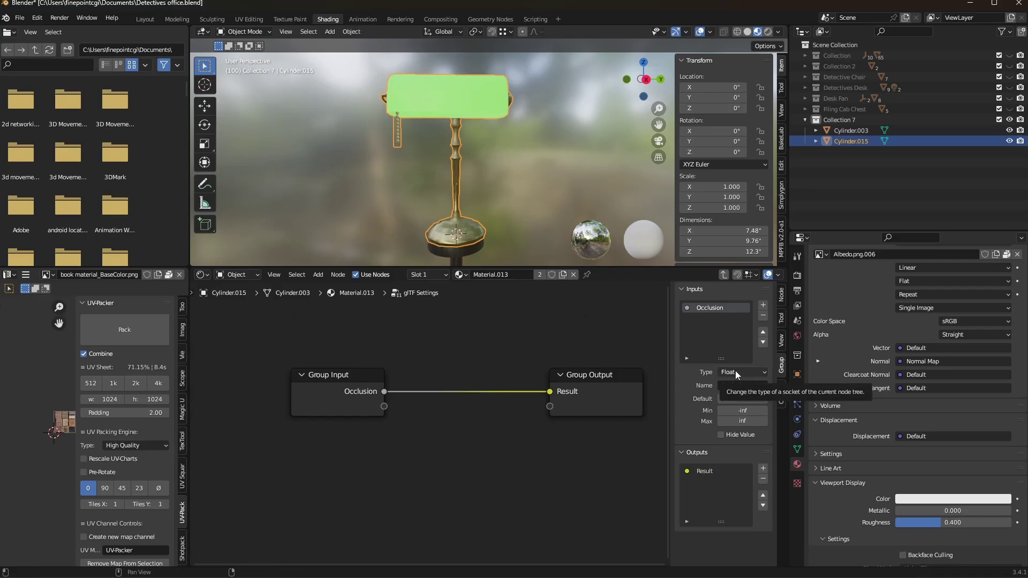
key("Tab")
Connect Separate Color's Red output to the glTF Settings Occlusion input.
middle_click_drag(539, 468, 558, 469)
scroll(558, 469, "down", 3)
middle_click_drag(399, 337, 425, 374)
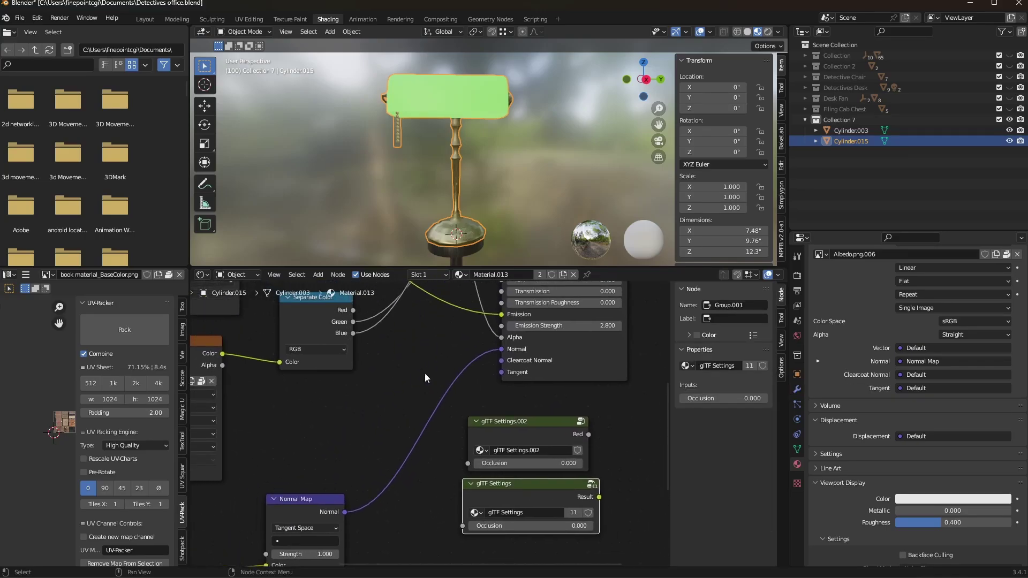
left_click_drag(353, 311, 463, 526)
Delete glTF Settings.002 and tidy the layout, moving the Albedo node left.
left_click(512, 433)
key("Delete")
left_click_drag(509, 486, 544, 407)
scroll(544, 407, "down", 4)
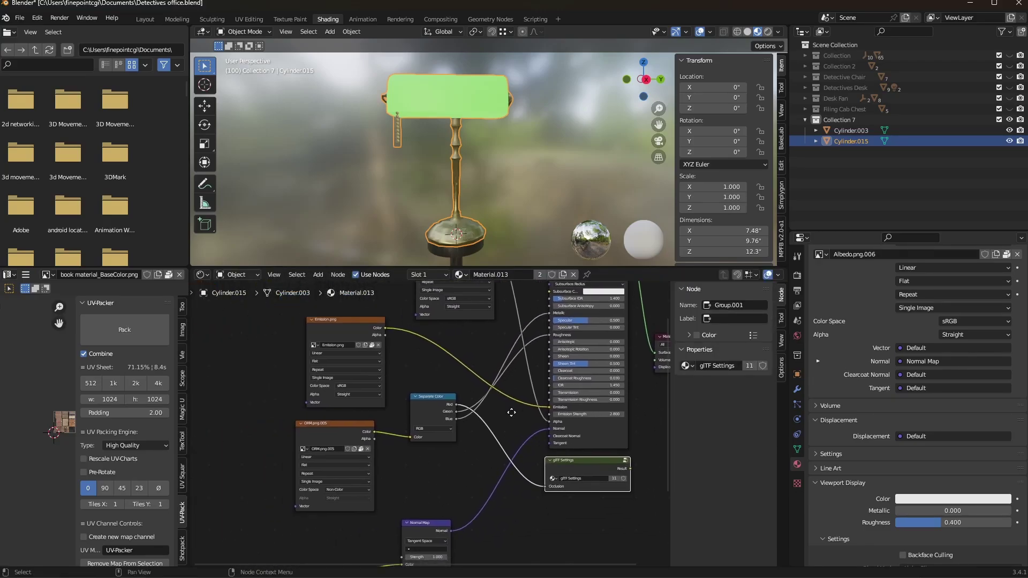
scroll(444, 398, "up", 2)
left_click_drag(464, 443, 315, 413)
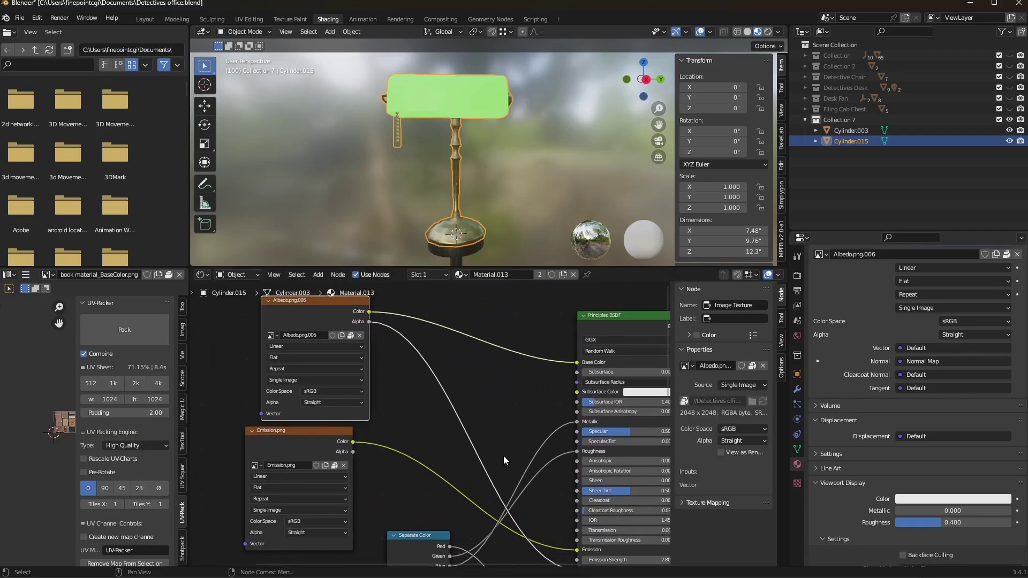
middle_click_drag(422, 455, 481, 443)
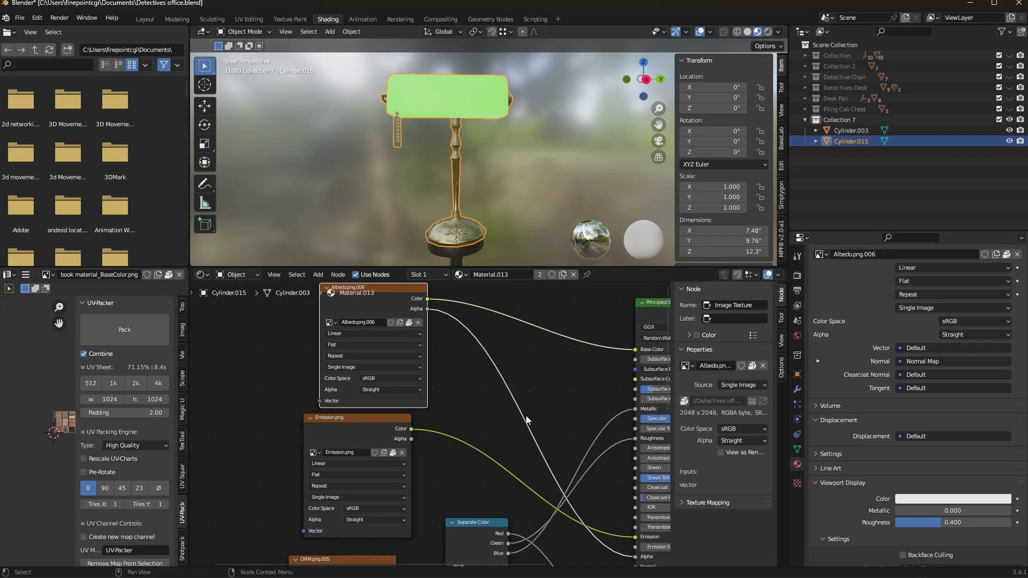
middle_click_drag(535, 397, 455, 406)
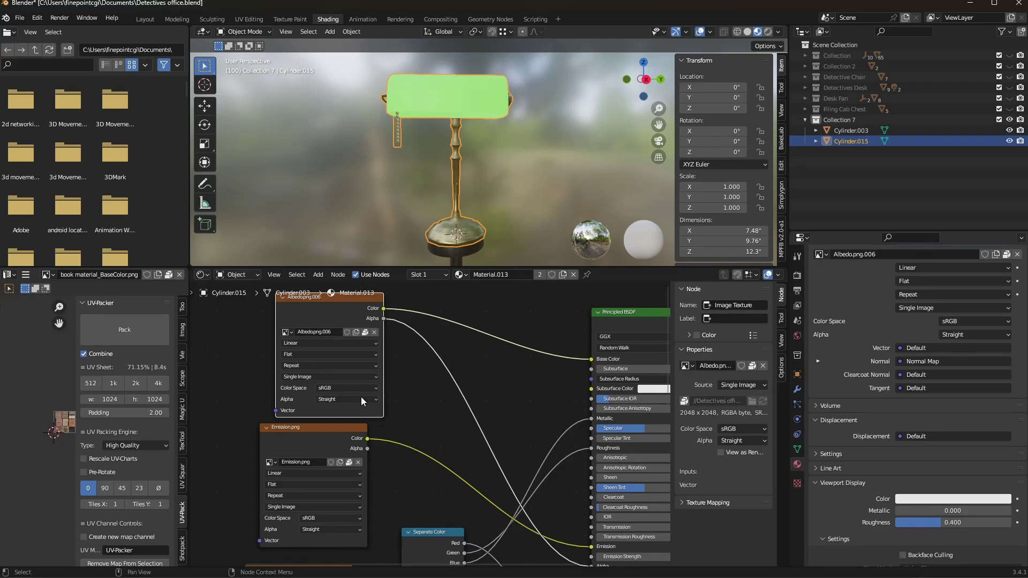
middle_click_drag(262, 414, 493, 425)
key("shift+a")
type("mapping")
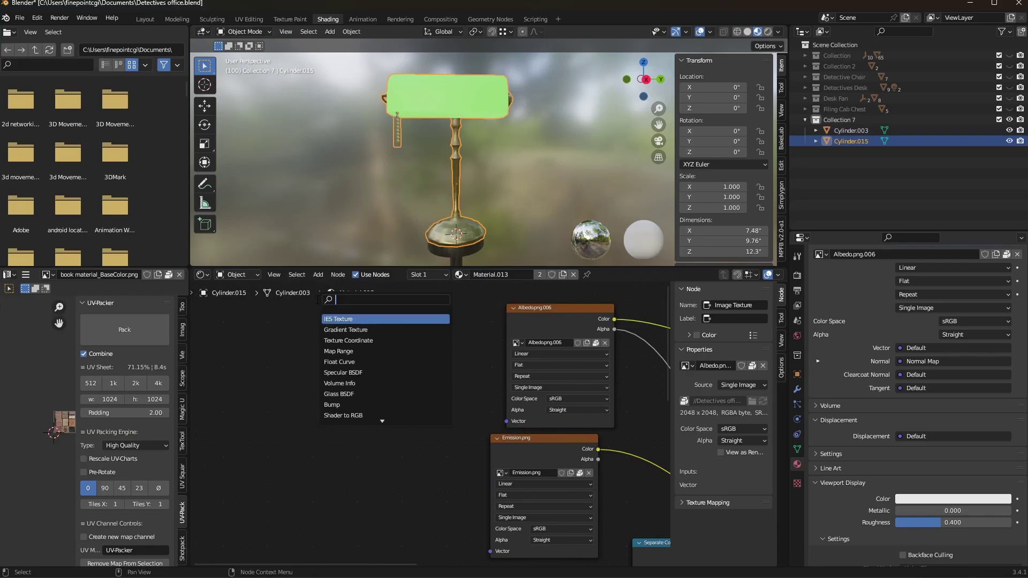
key("Return")
left_click(320, 350)
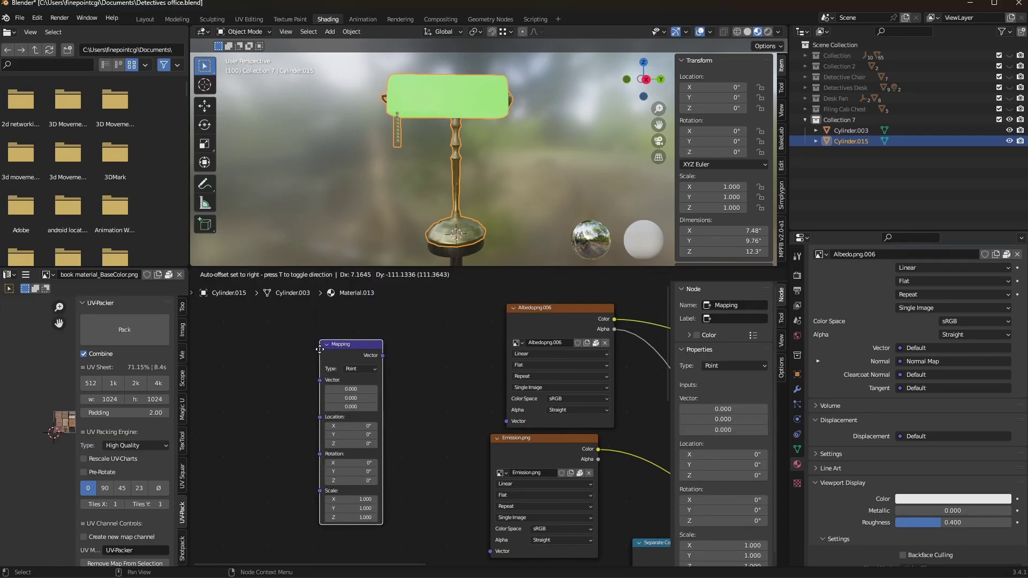
mouse_move(383, 356)
left_mouse_down()
mouse_move(528, 417)
mouse_move(510, 423)
left_mouse_up()
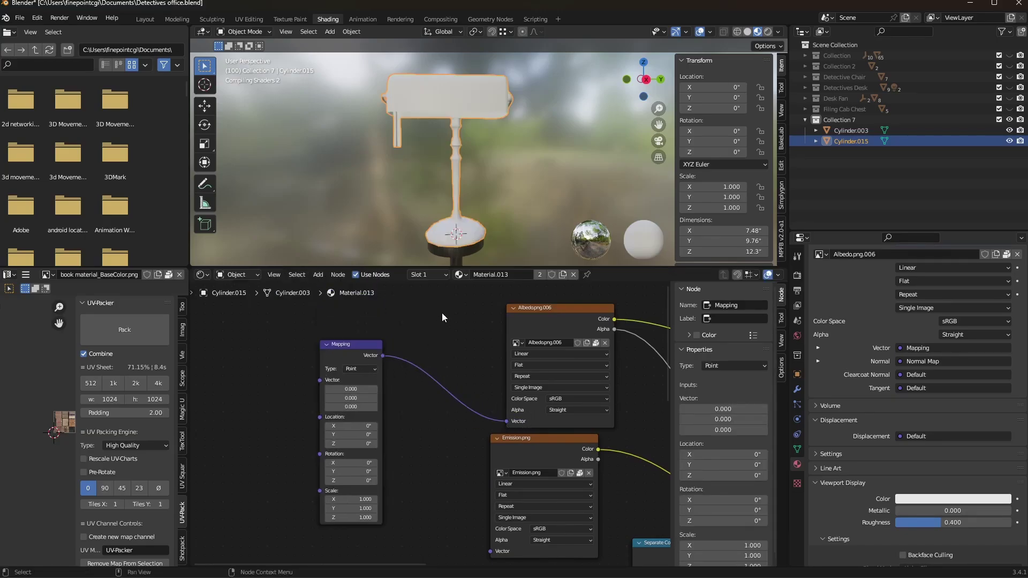
left_click_drag(355, 500, 575, 500)
left_click_drag(355, 509, 479, 508)
left_click_drag(355, 517, 354, 518)
left_click(351, 517)
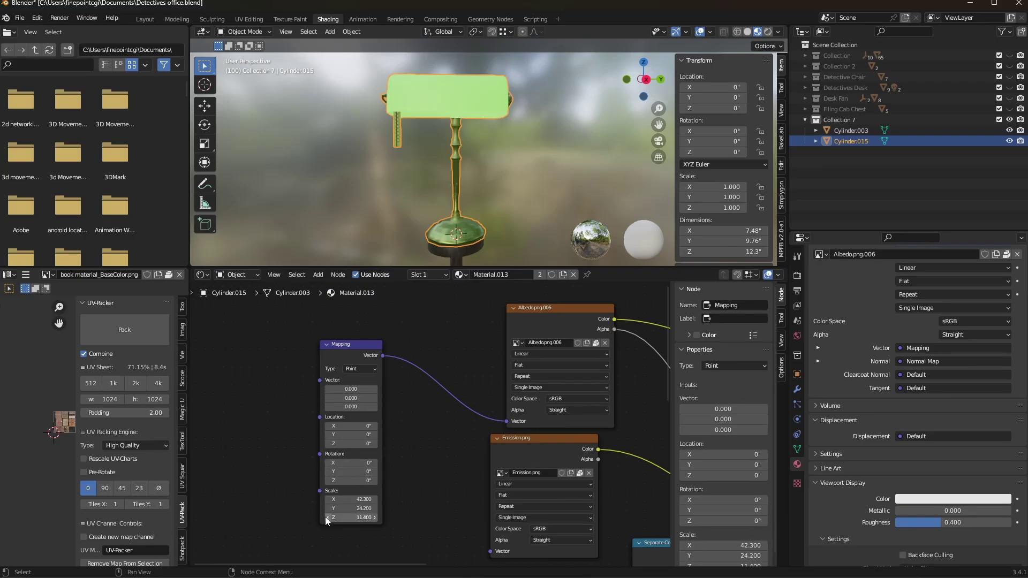
type("56.1")
key("Return")
middle_click_drag(378, 503, 356, 494)
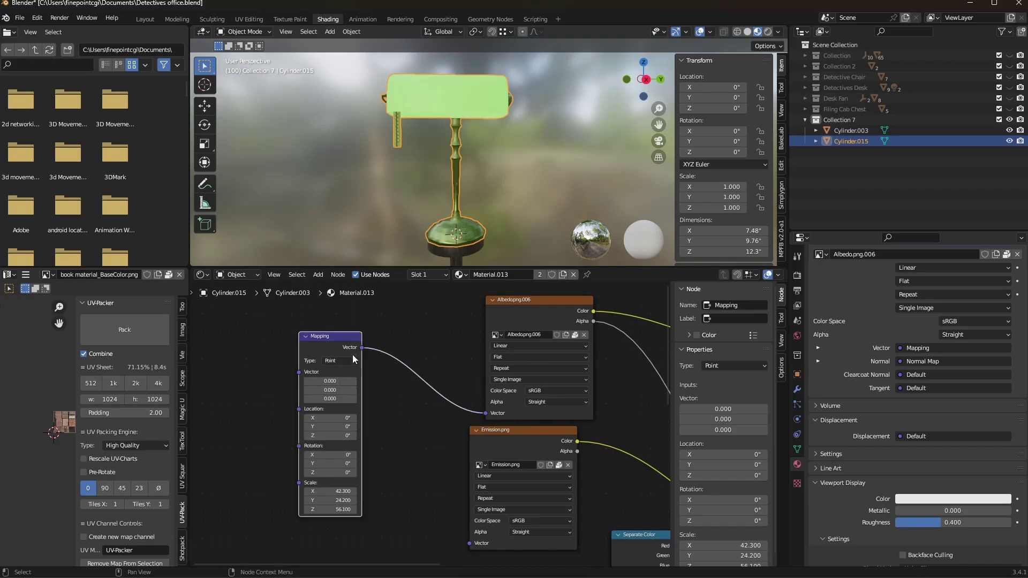
key("x")
middle_click_drag(656, 430, 470, 421)
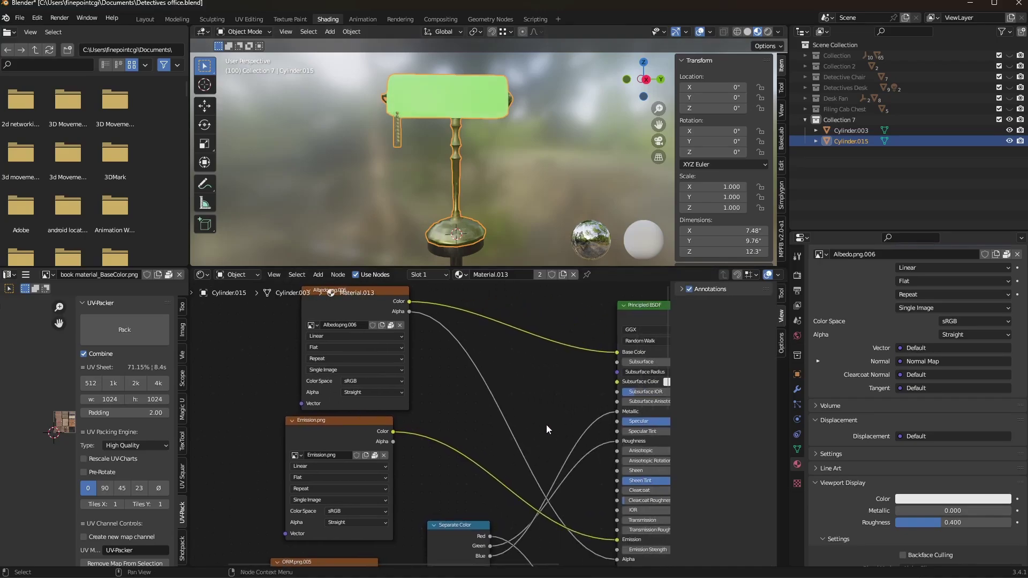
middle_click_drag(546, 426, 486, 399)
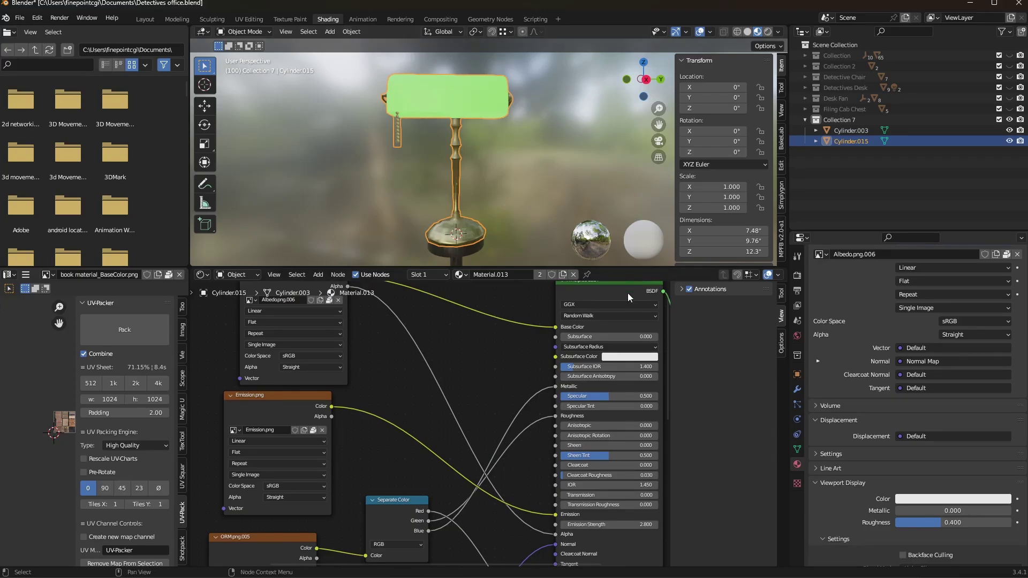
scroll(850, 461, "down", 5)
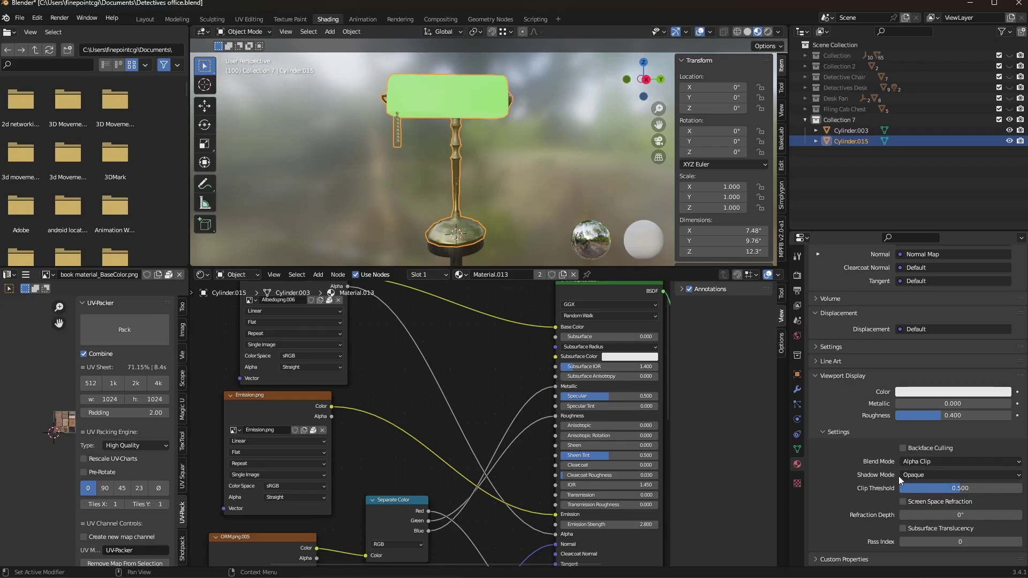
left_click(902, 448)
scroll(537, 165, "up", 5)
scroll(509, 171, "down", 5)
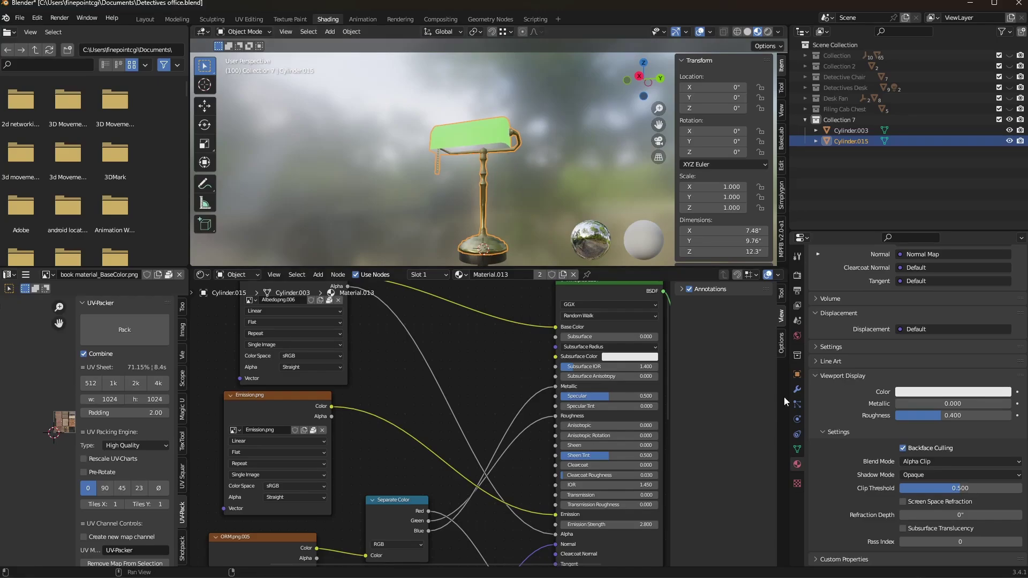
left_click(903, 449)
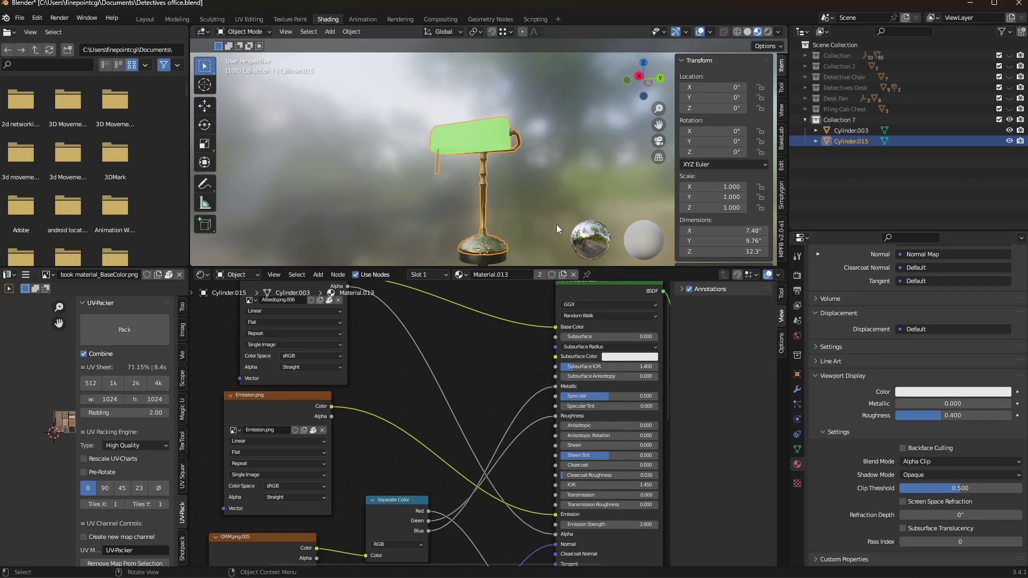
Start a glTF 2.0 export to lightexport.glb, widening the settings and checking the glTF Binary format.
left_click(25, 20)
mouse_move(37, 175)
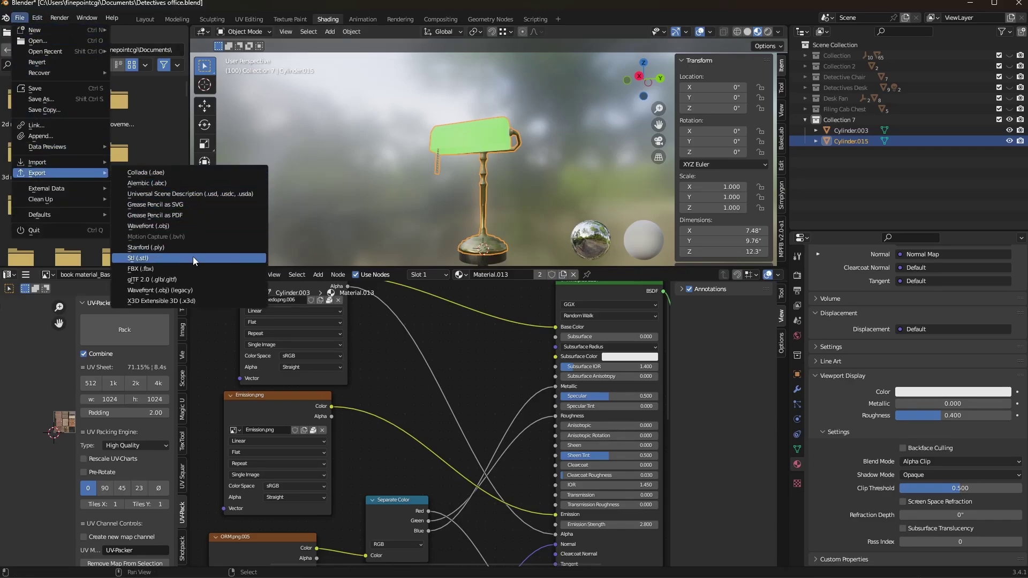
left_click(188, 280)
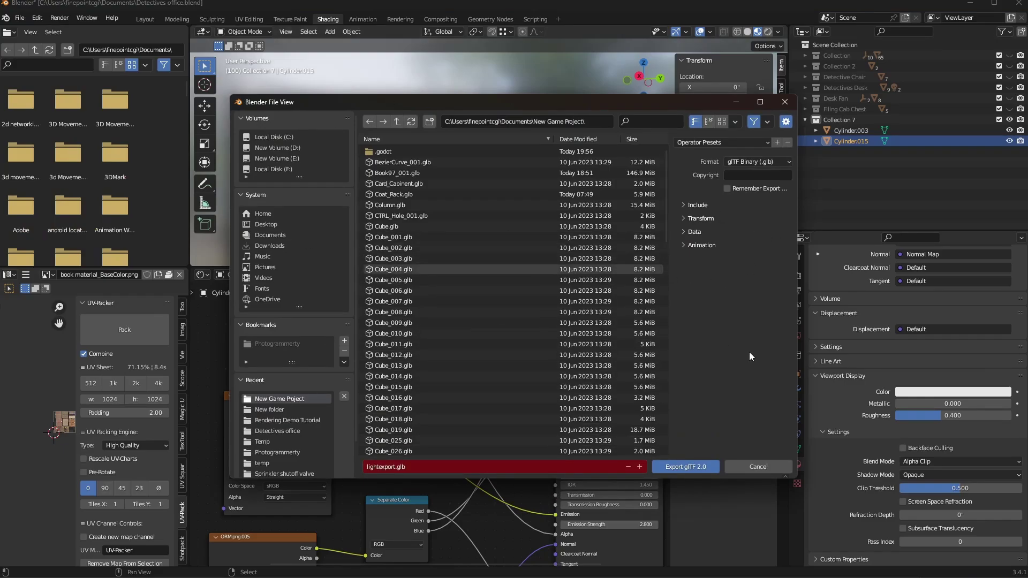
left_click_drag(670, 292, 596, 295)
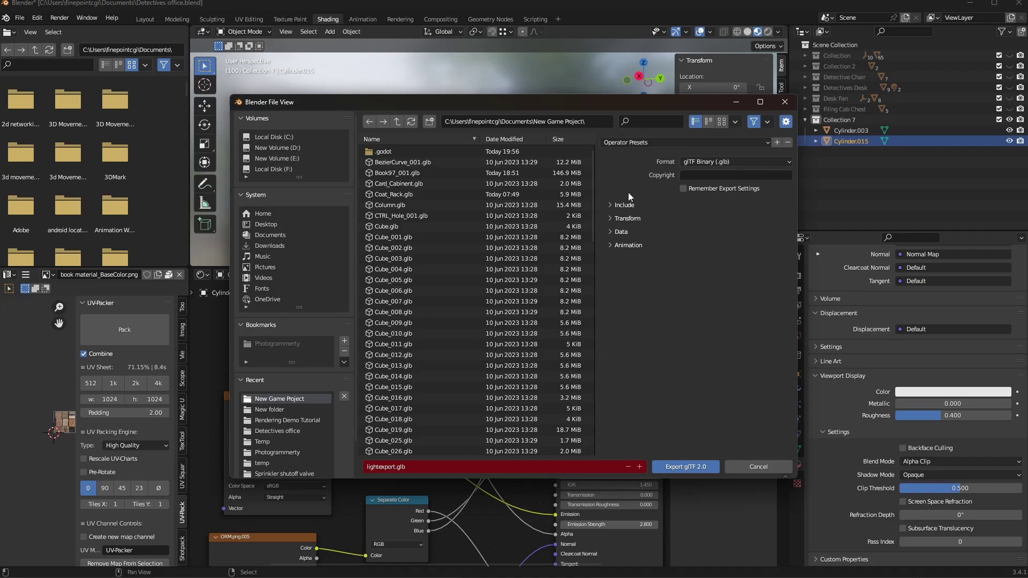
left_click(708, 163)
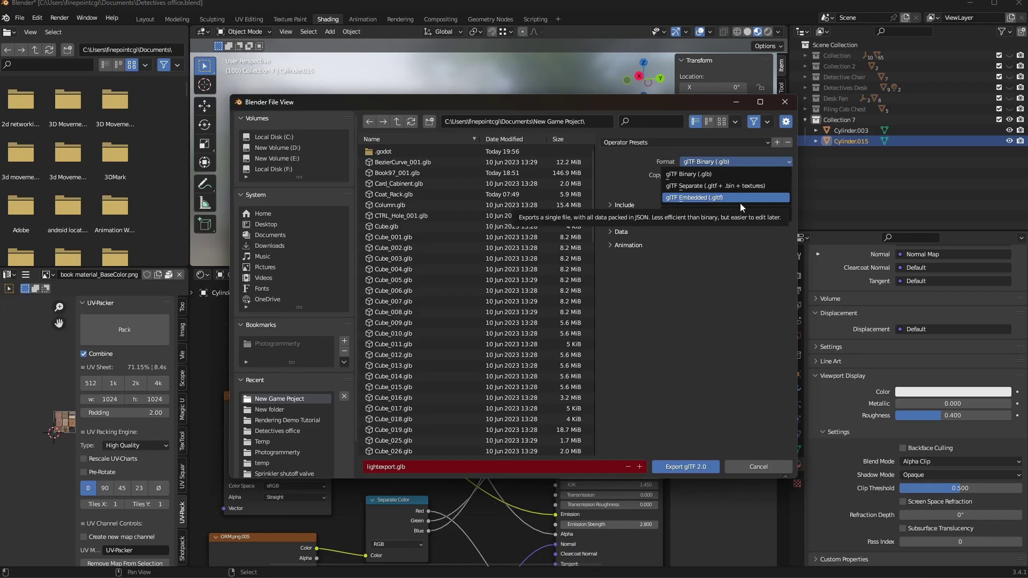
Keep glTF Binary and review the Include, Transform and Mesh export options: Selected Objects, +Y Up.
left_click(626, 206)
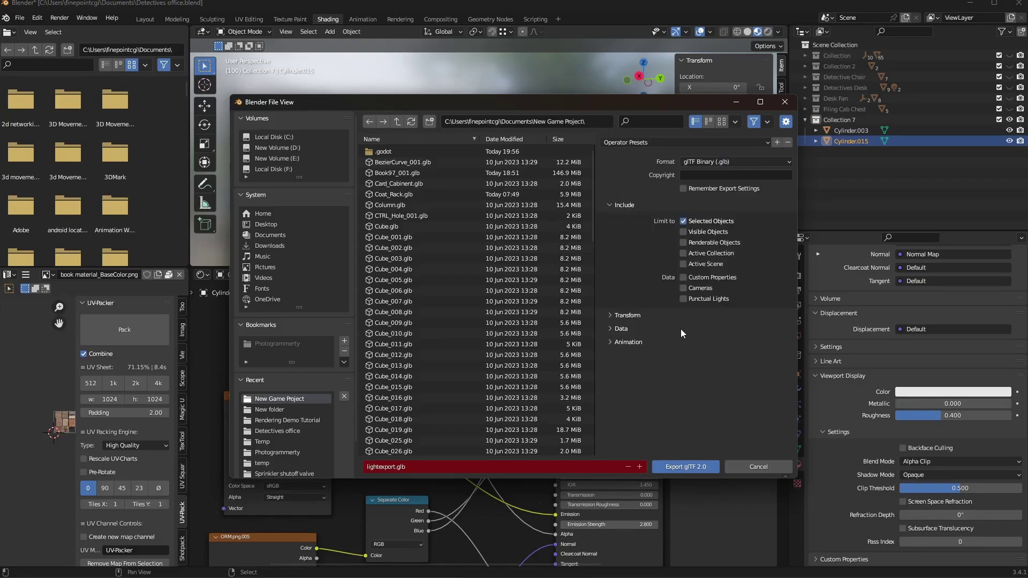
left_click(646, 316)
left_click(635, 349)
left_click(629, 361)
scroll(661, 332, "down", 4)
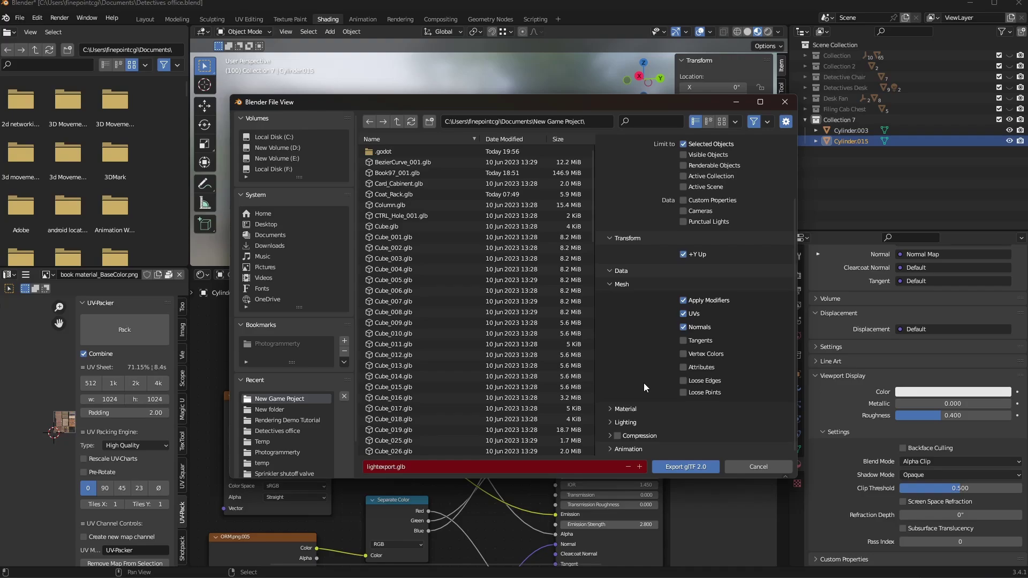
Review the Material export options, keeping Materials on Export and Images on Automatic.
left_click(625, 409)
scroll(654, 390, "down", 2)
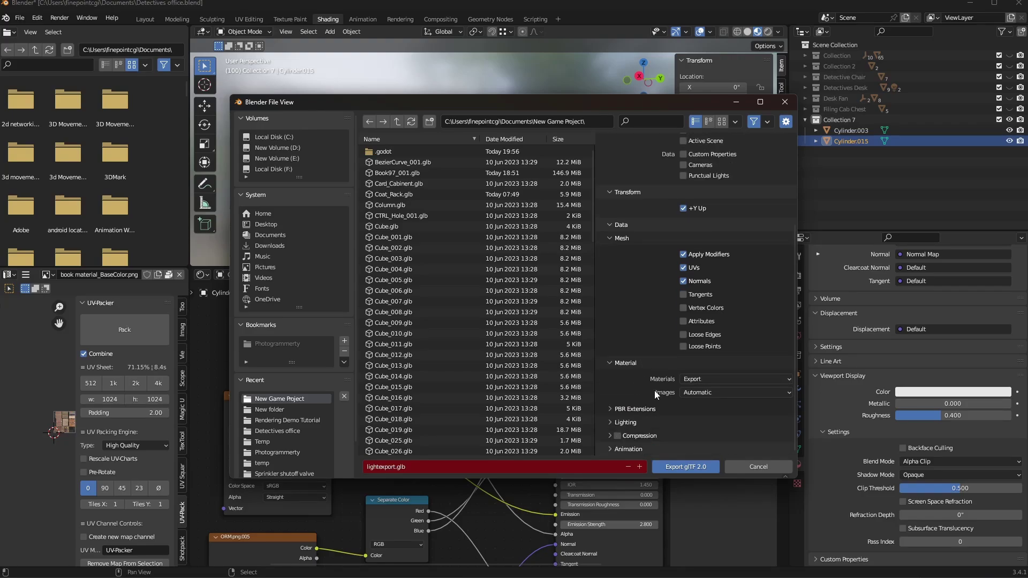
left_click(720, 393)
left_click(728, 391)
left_click(732, 393)
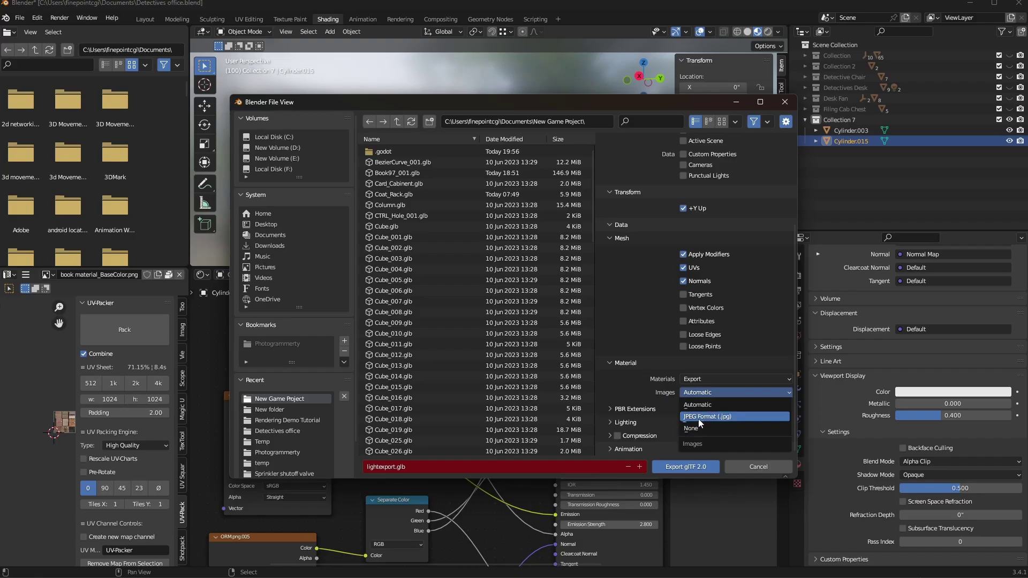
Review the PBR Extensions, Lighting, Compression and Animation export options.
left_click(647, 409)
left_click(649, 423)
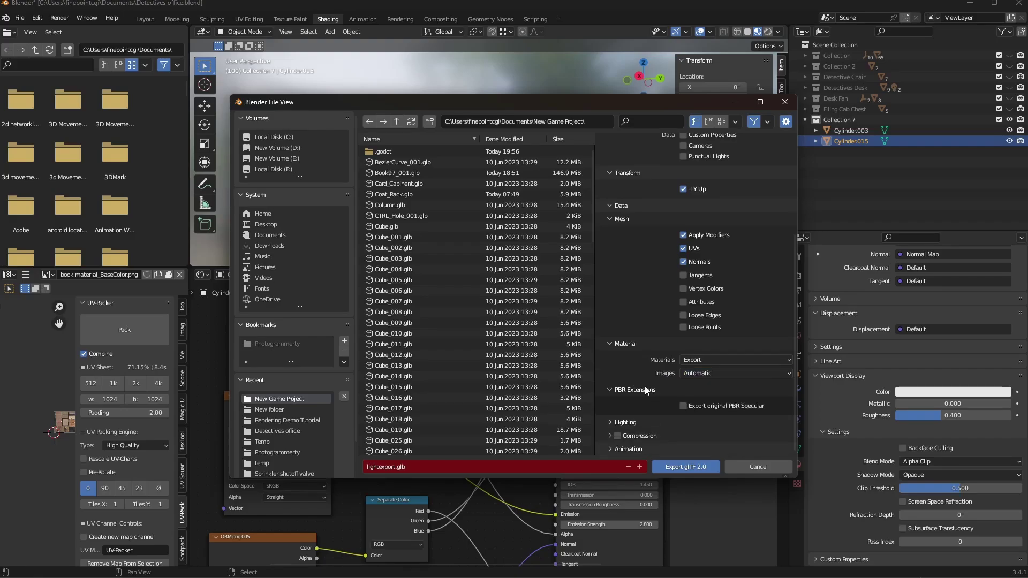
scroll(655, 424, "down", 1)
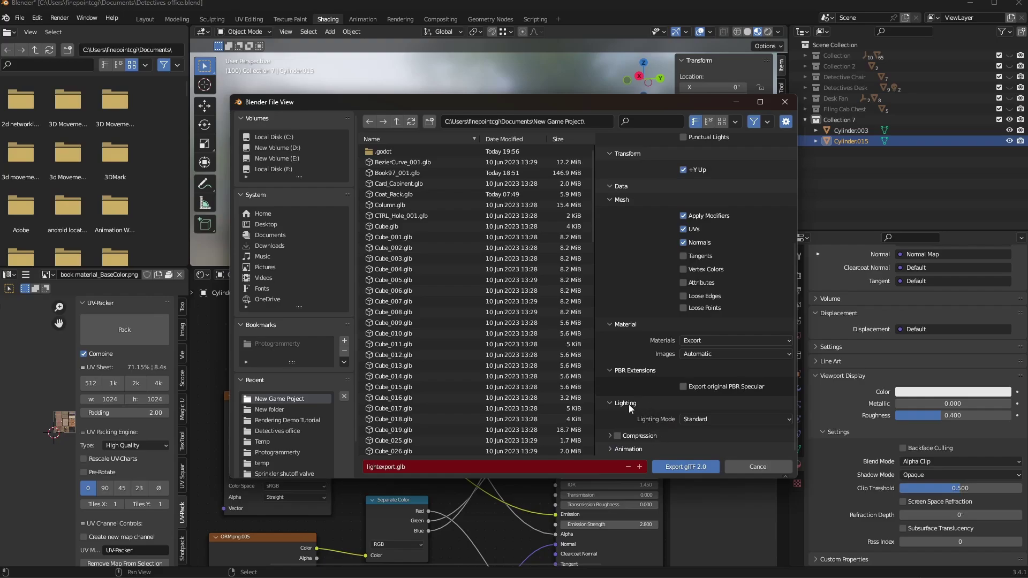
left_click(609, 436)
scroll(608, 436, "down", 4)
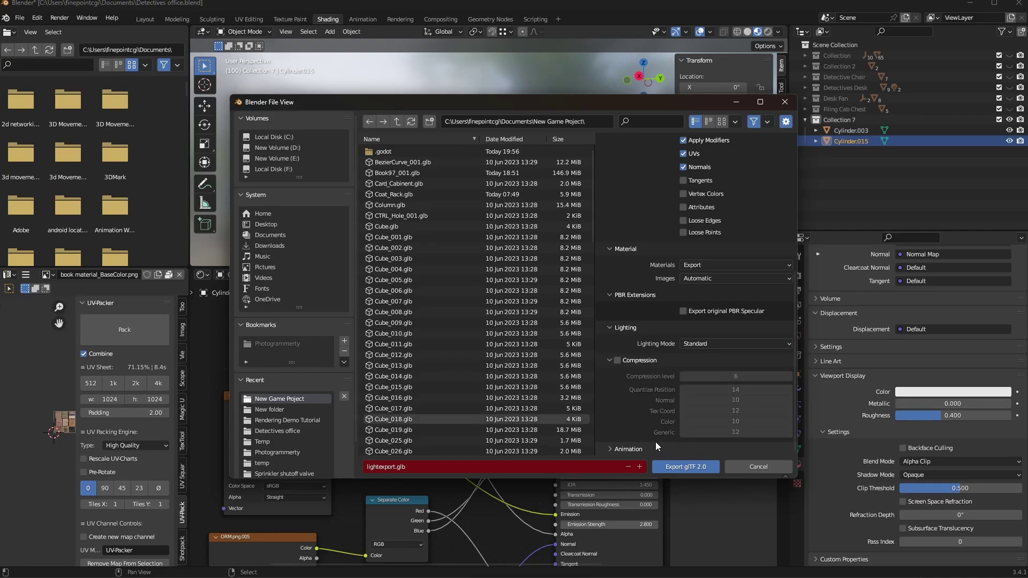
left_click(638, 452)
scroll(639, 437, "down", 3)
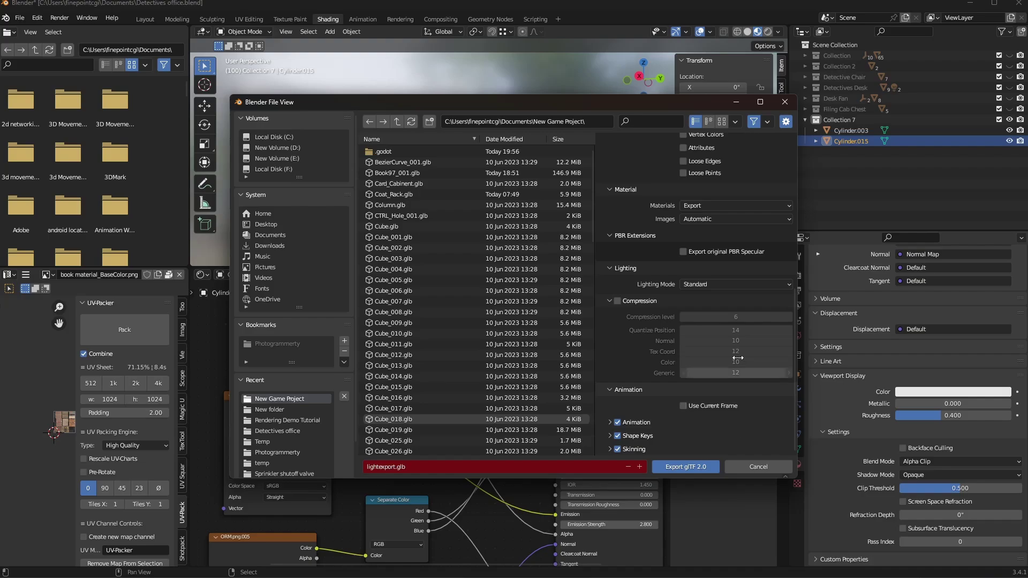
Export the selected lamp as lightexport.glb.
scroll(713, 391, "up", 5)
scroll(713, 392, "up", 7)
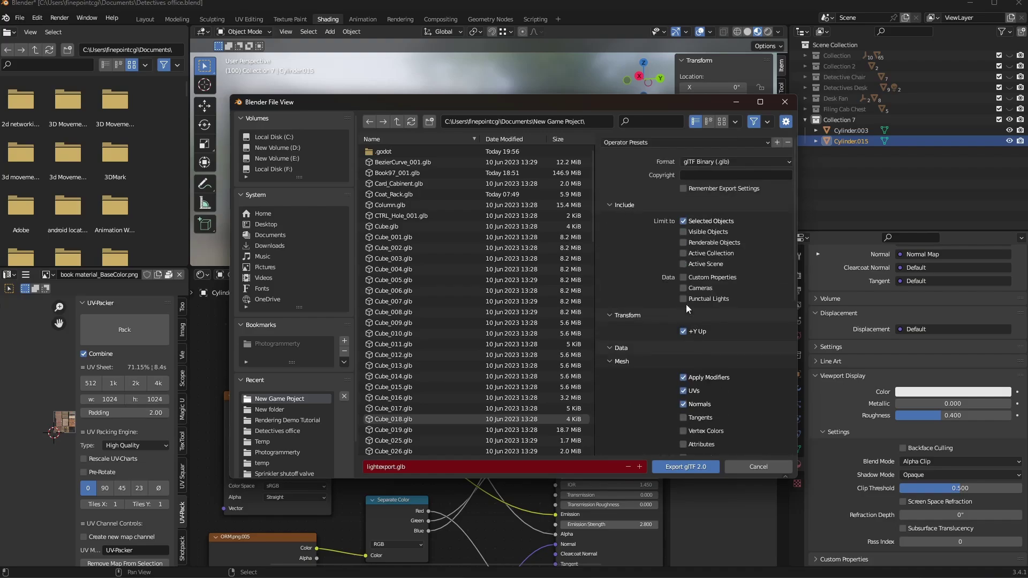
left_click(683, 470)
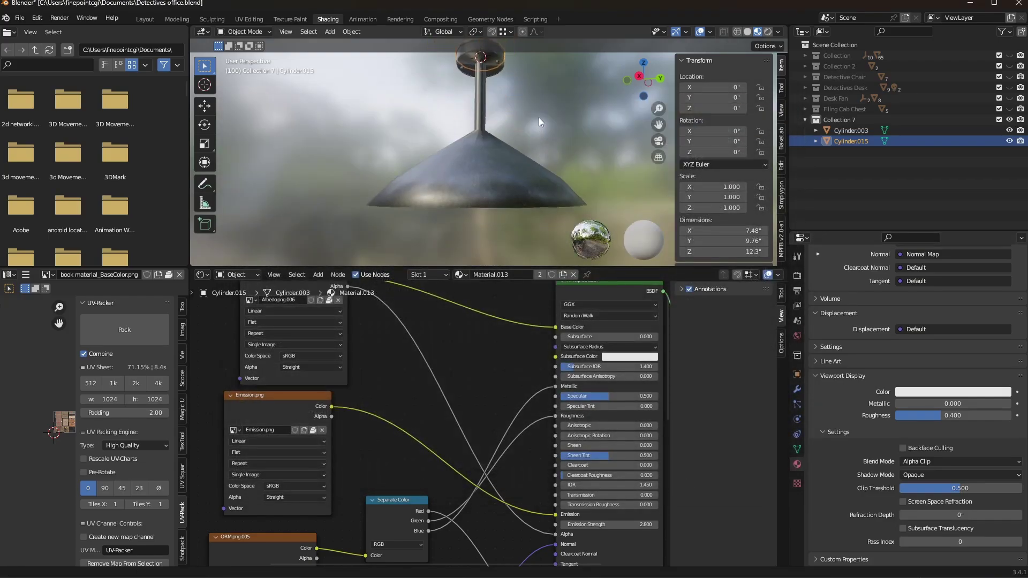
Select the ceiling lamp shade Cylinder.003 and export it as glTF 2.0 named CelingLight.glb.
left_click(506, 157)
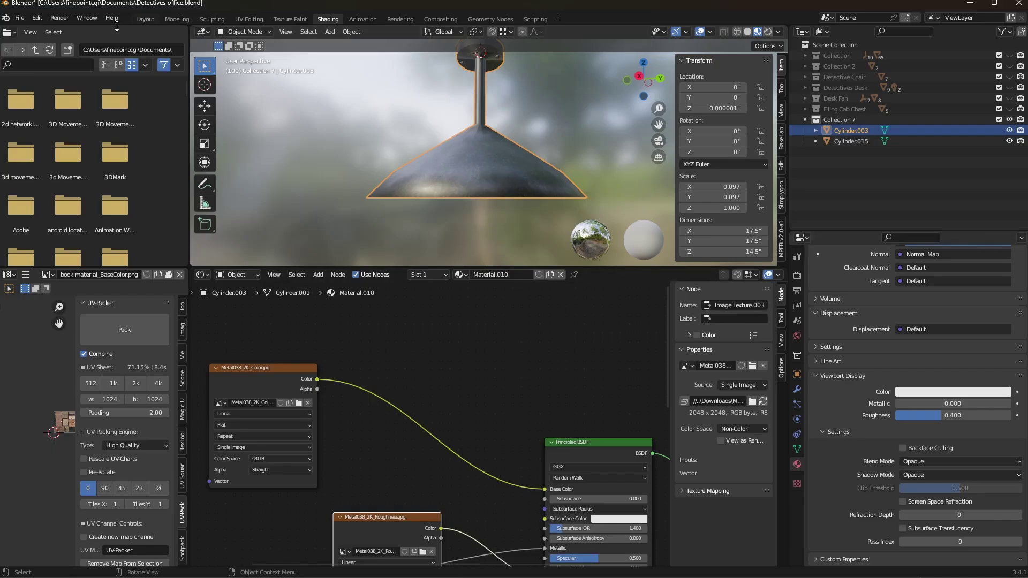
left_click(19, 17)
mouse_move(43, 174)
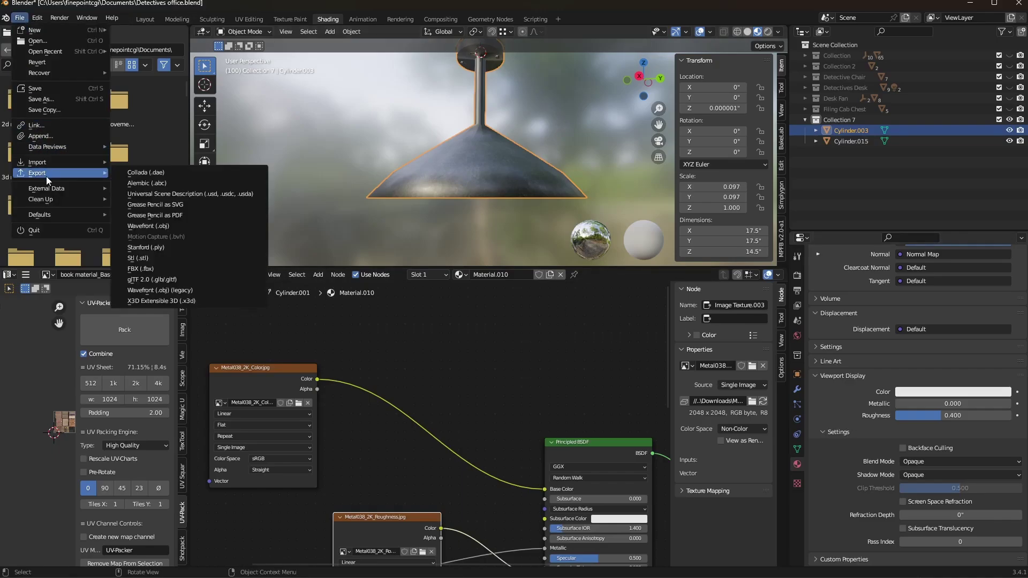
left_click(179, 278)
left_click(495, 469)
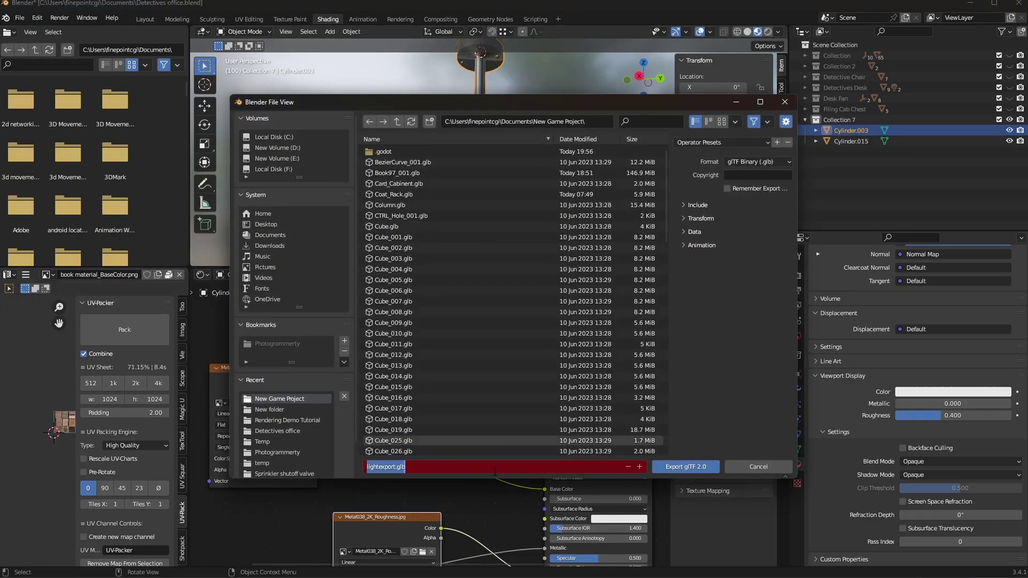
type("CelingLight.glb")
key("Return")
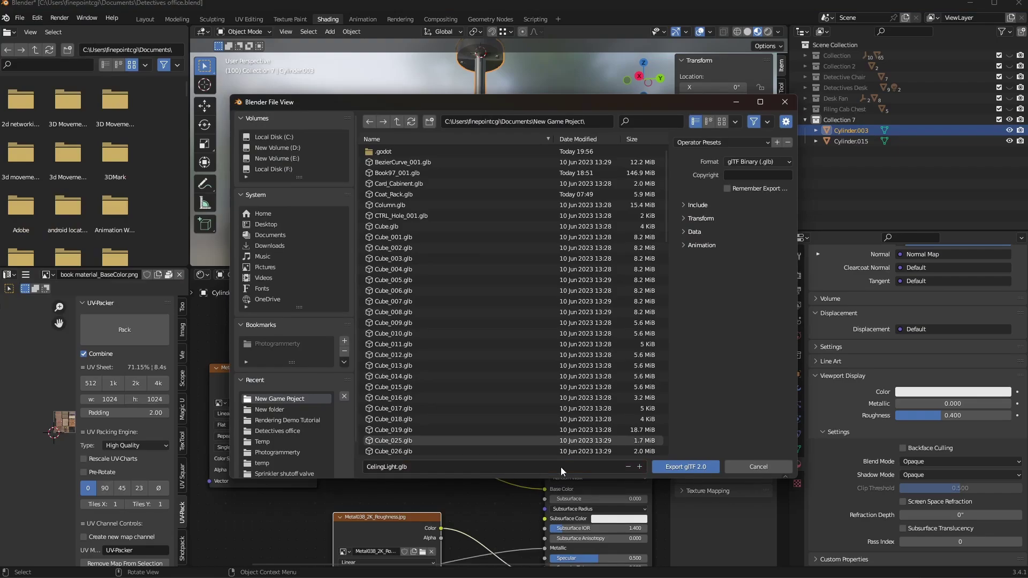
left_click(676, 469)
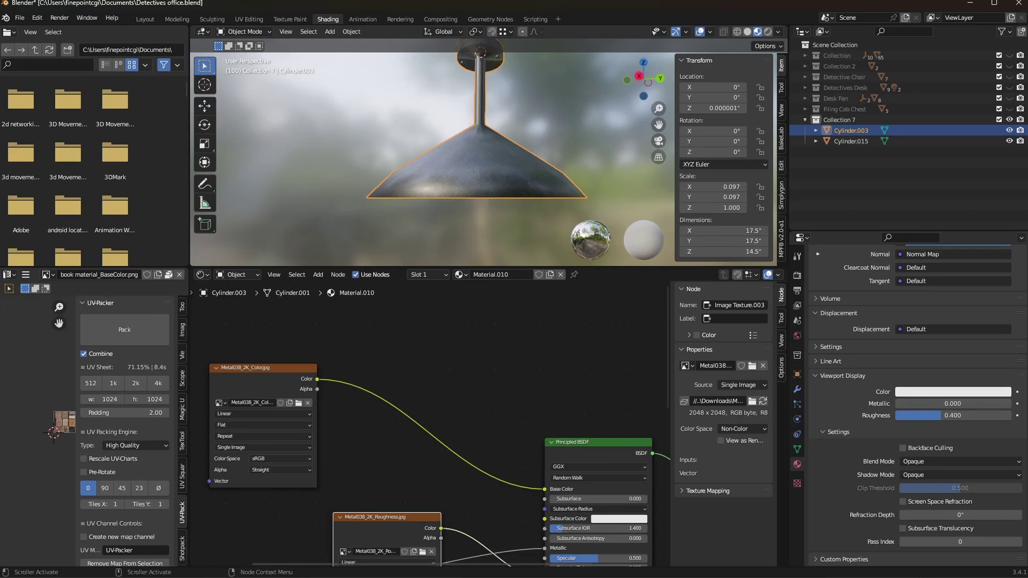
In Godot, open lightexport.glb's advanced import settings, keep Embedded Images on Extract Textures, and turn the preview.
key("alt+Tab")
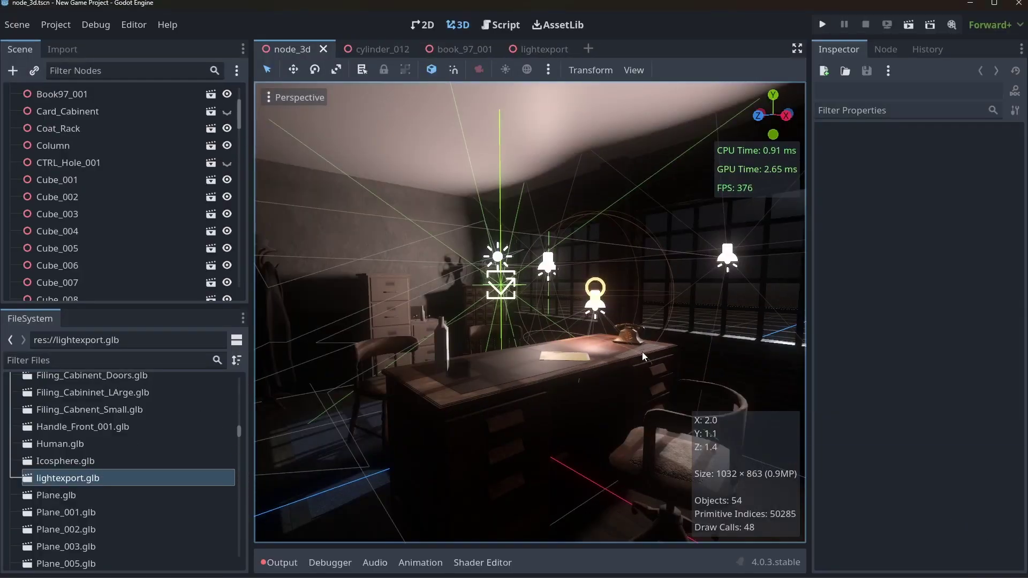
double_click(75, 480)
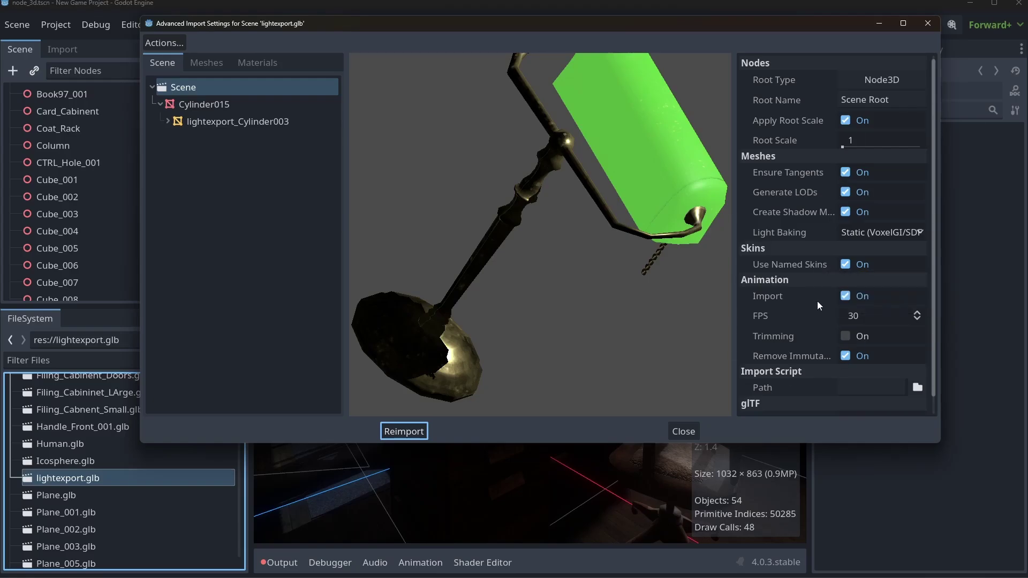
scroll(814, 337, "down", 1)
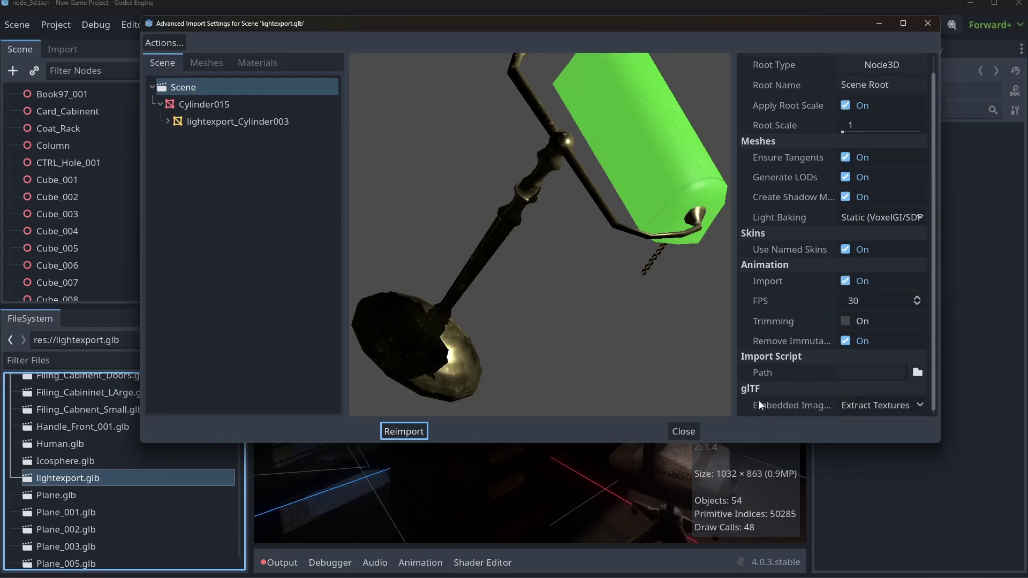
left_click(856, 409)
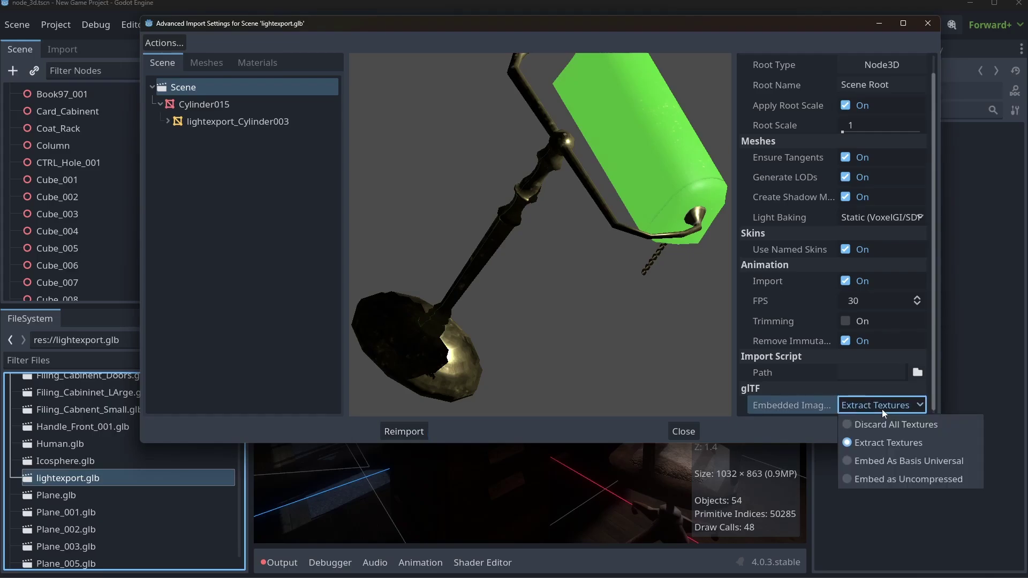
left_click(583, 213)
left_click_drag(519, 207, 480, 220)
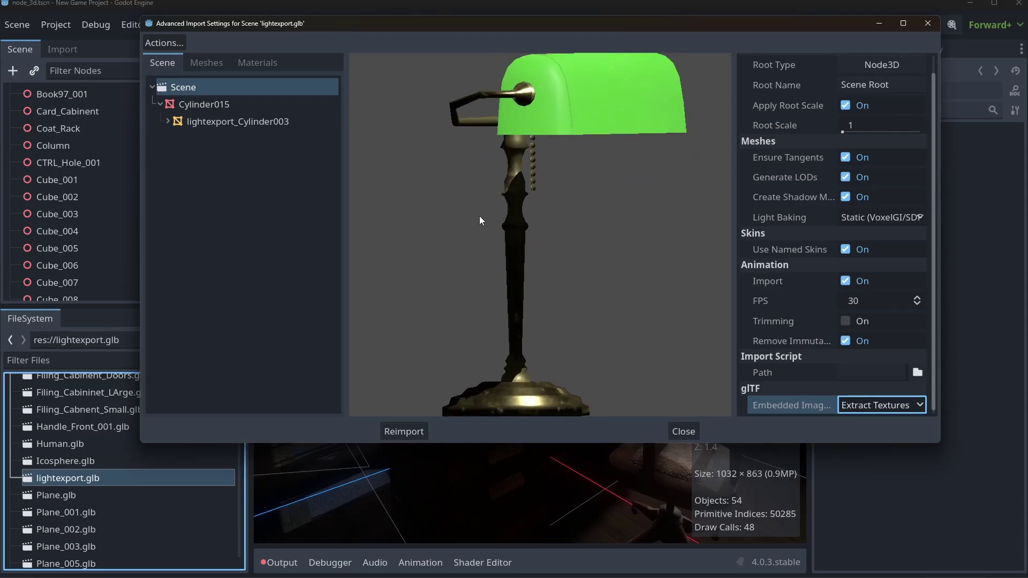
scroll(791, 226, "up", 1)
Place a lightexport lamp instance on the office desk, then open its own scene and select Cylinder015.
left_click(679, 436)
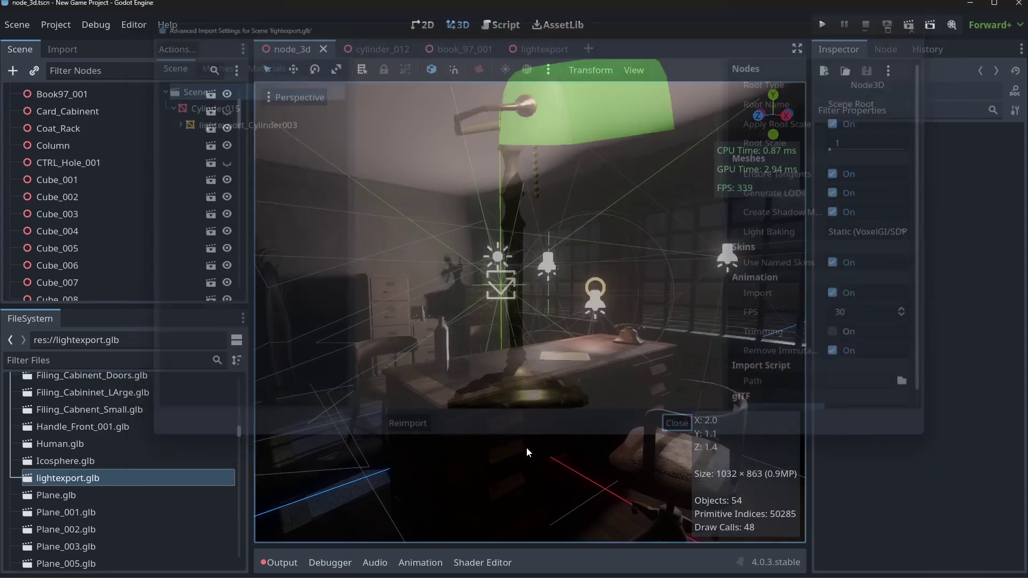
left_click_drag(94, 478, 561, 438)
scroll(599, 509, "down", 2)
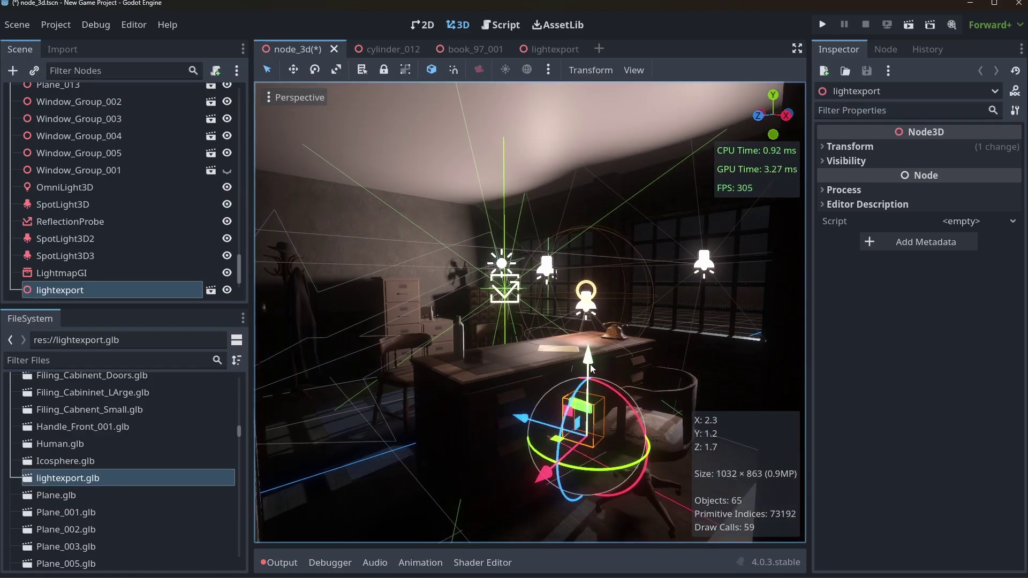
left_click_drag(588, 362, 587, 274)
scroll(588, 279, "up", 8)
middle_click_drag(589, 289, 607, 439)
left_click_drag(607, 443, 638, 328)
middle_click_drag(638, 328, 547, 424)
left_click(211, 290)
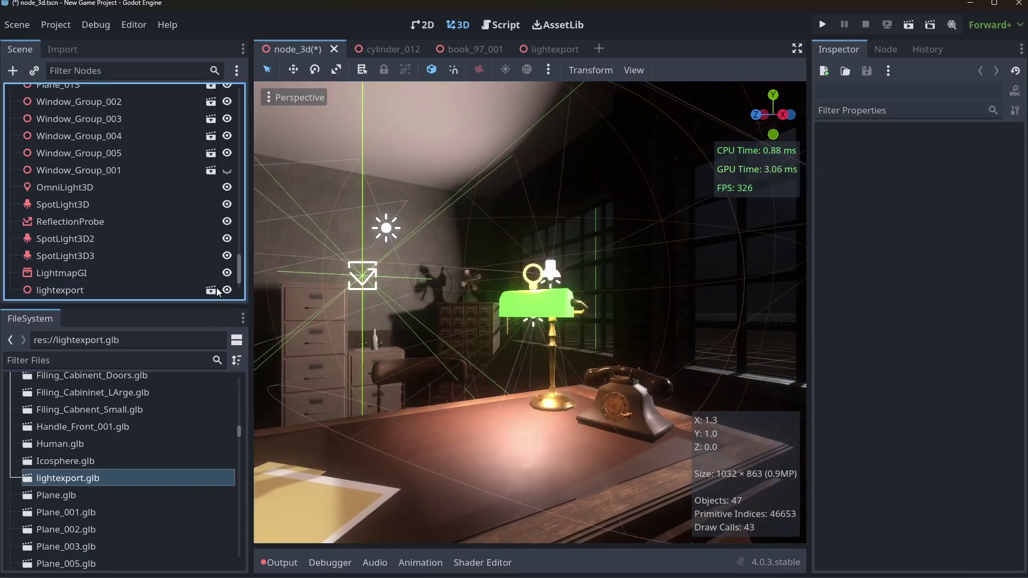
left_click(36, 117)
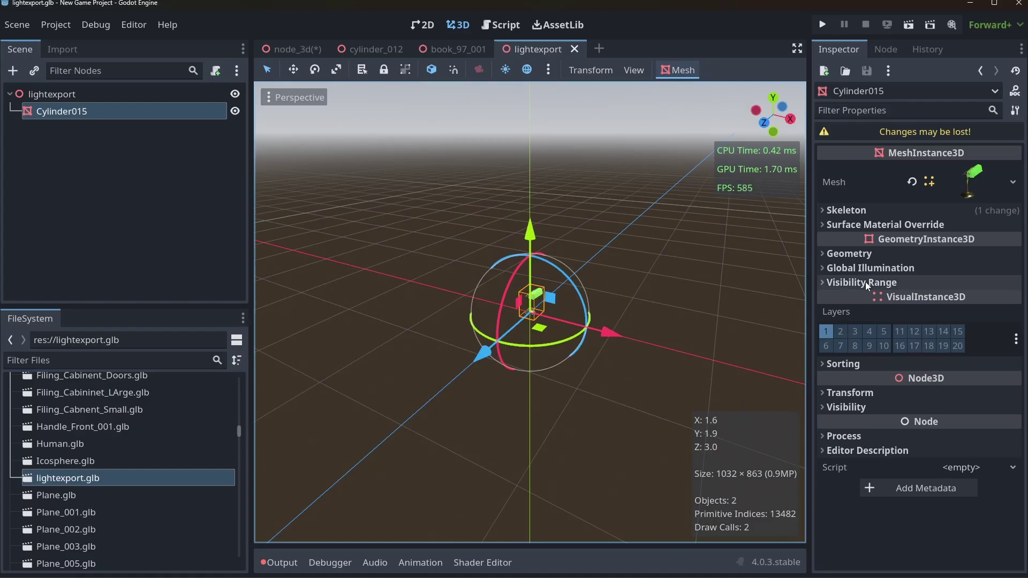
Open Cylinder015's Mesh > Surface 0 > Material.013 in the Inspector.
left_click(964, 187)
left_click(877, 478)
left_click(953, 236)
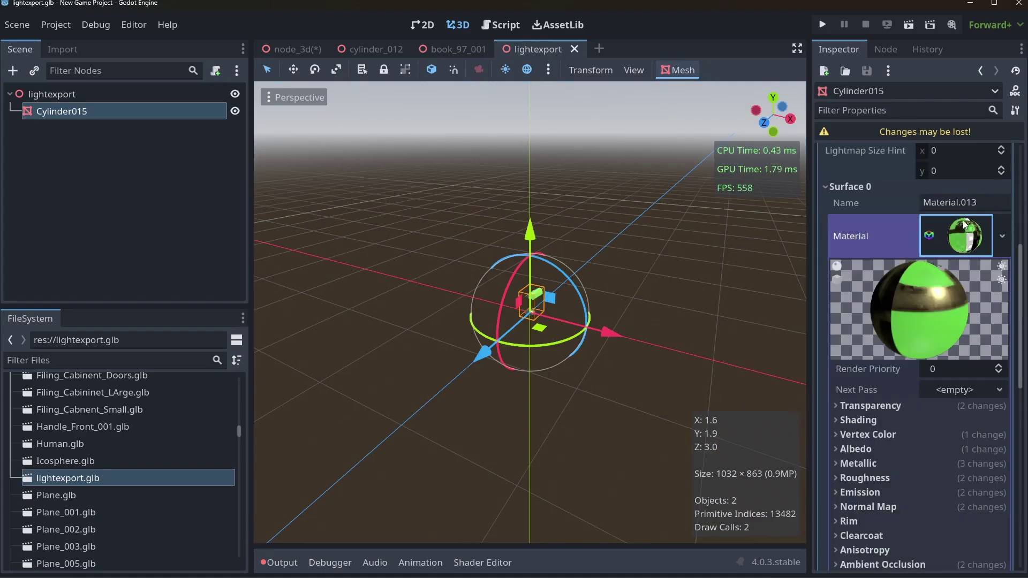
scroll(941, 343, "down", 5)
scroll(921, 316, "up", 3)
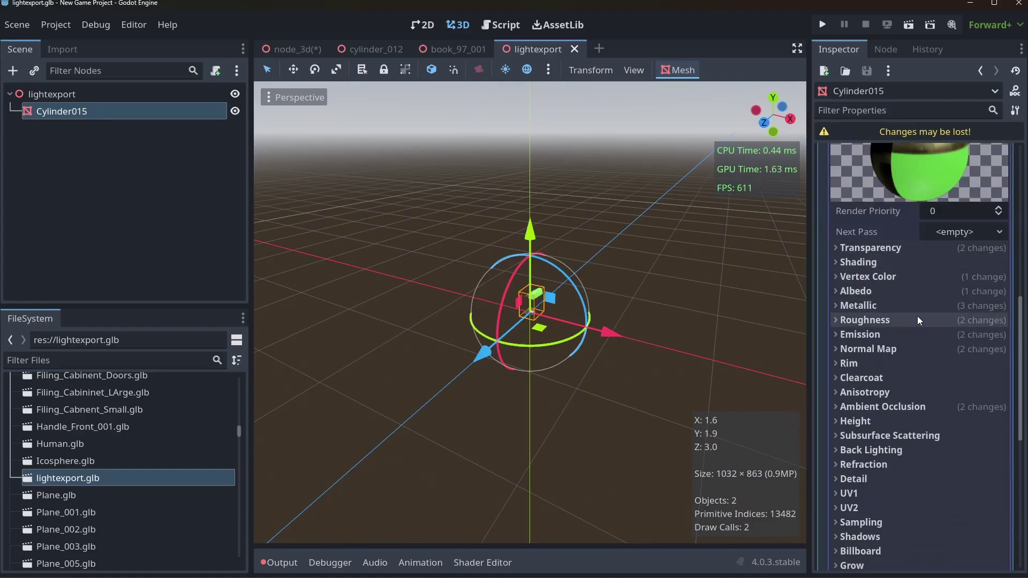
scroll(917, 316, "up", 2)
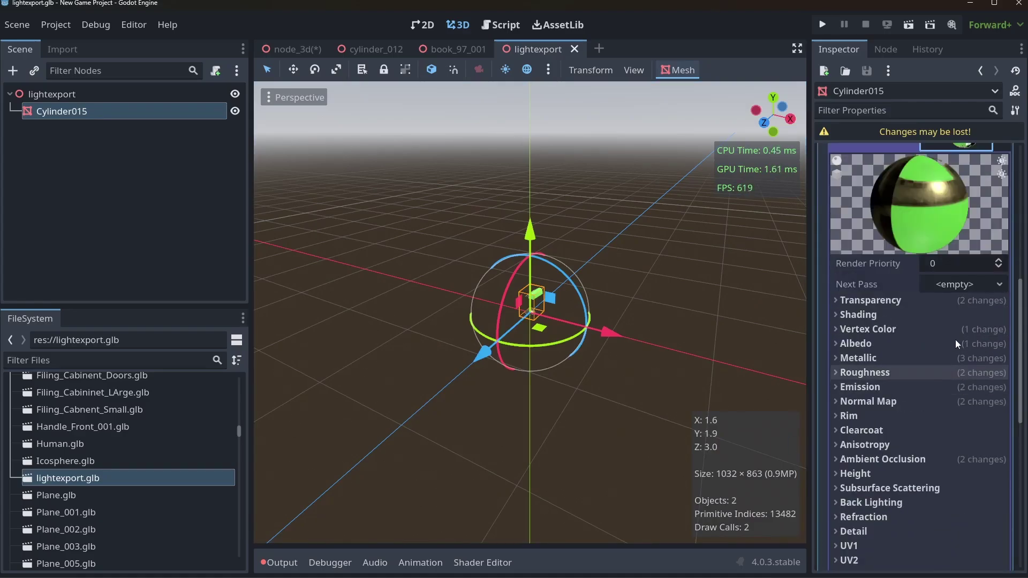
Check Alpha Scissor transparency at 0.5 and vertex colour used as albedo, then frame the lamp.
left_click(871, 301)
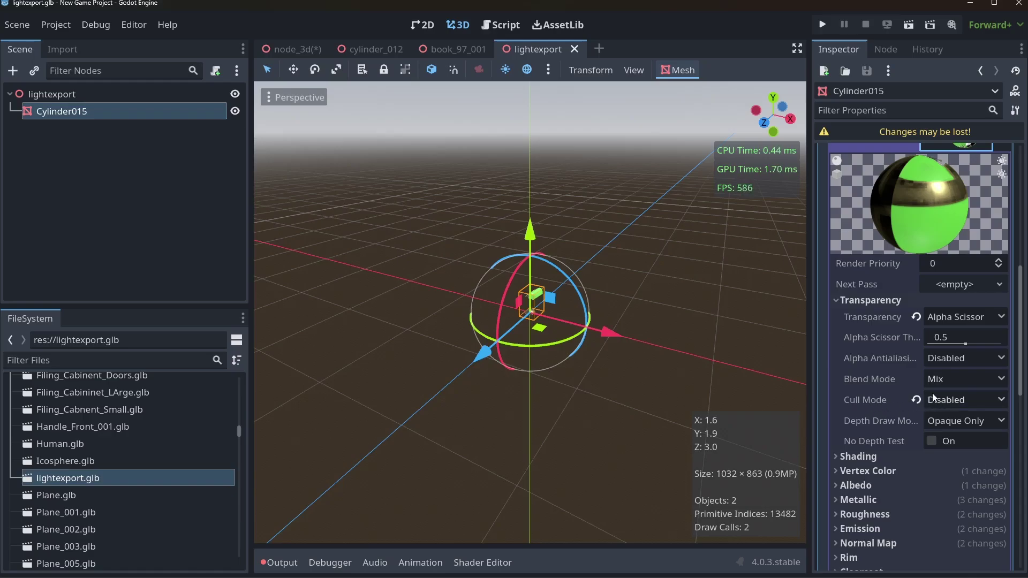
left_click(882, 472)
scroll(878, 455, "down", 5)
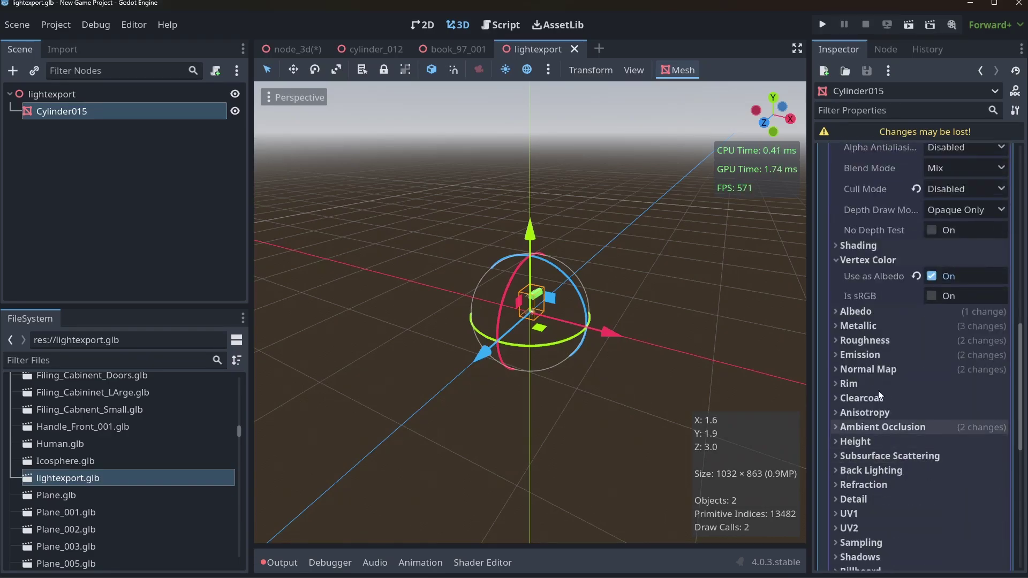
scroll(885, 284, "up", 1)
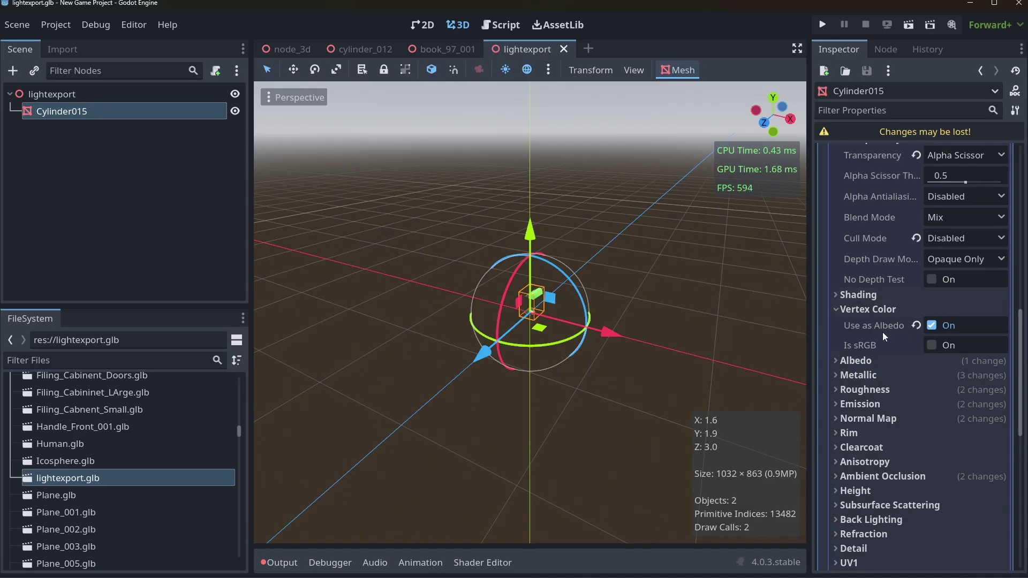
scroll(548, 339, "up", 10)
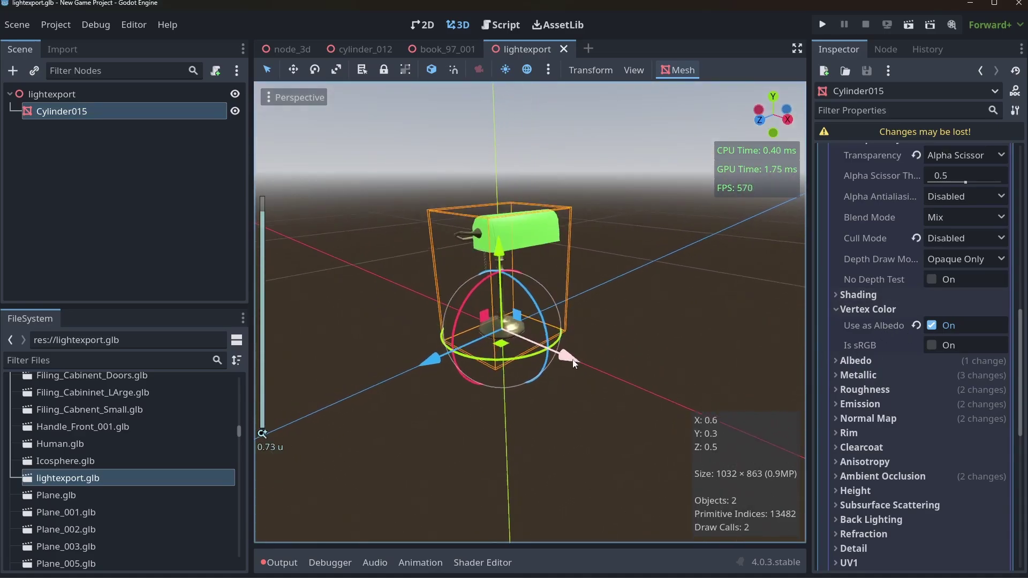
middle_click_drag(574, 365, 616, 400, "shift")
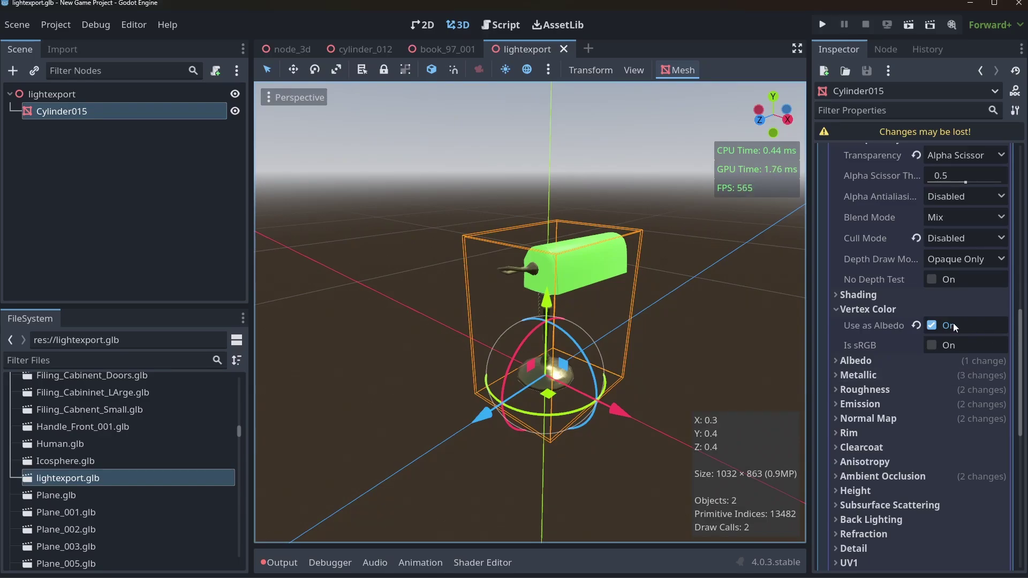
Check the material's albedo texture and metallic read from the ORM blue channel.
left_click(879, 361)
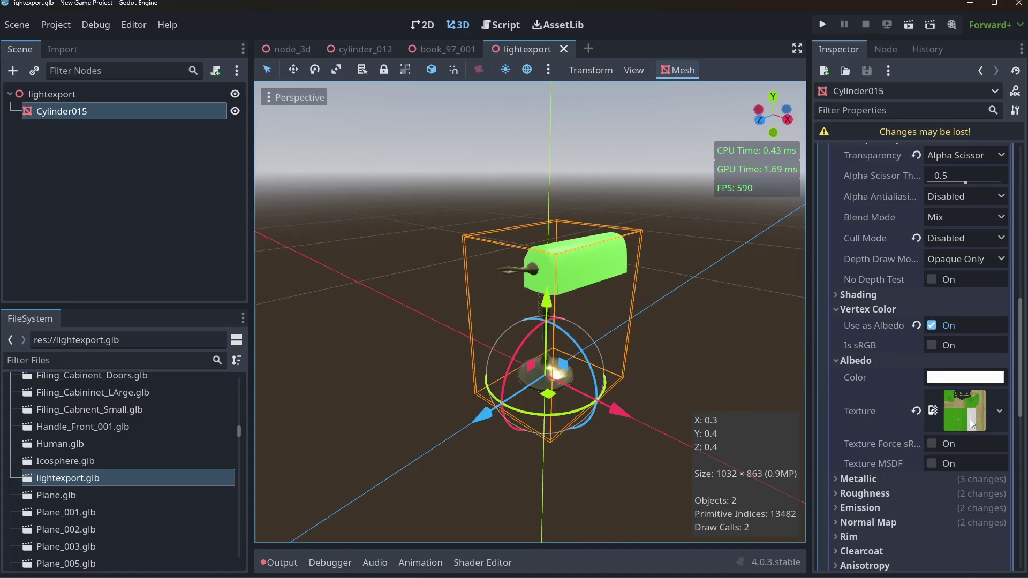
scroll(867, 427, "down", 2)
left_click(882, 430)
scroll(892, 428, "down", 4)
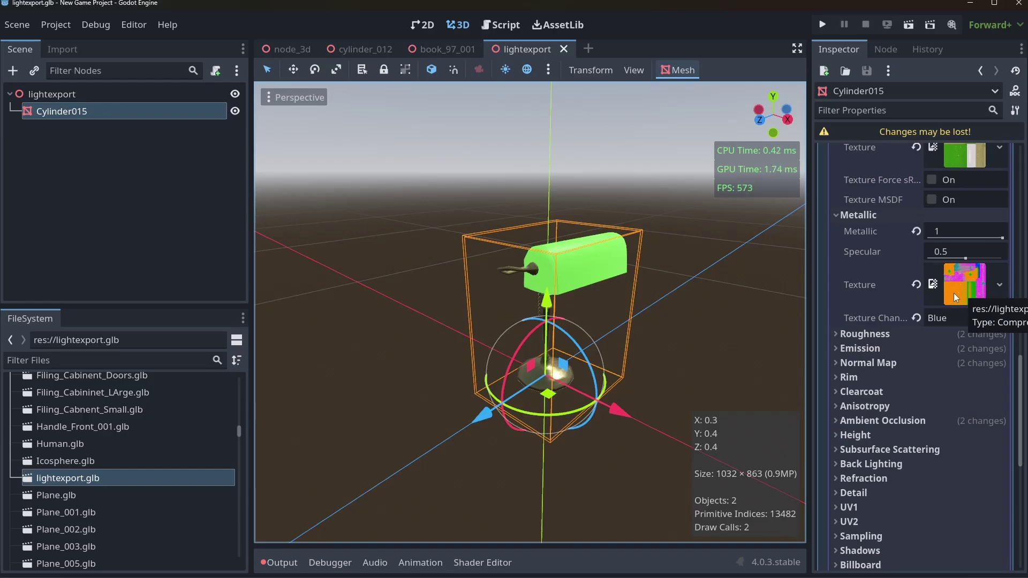
Check green-channel roughness, emission, normal map and red-channel ambient occlusion, then return to Blender.
left_click(908, 334)
left_click(893, 433)
scroll(894, 453, "down", 5)
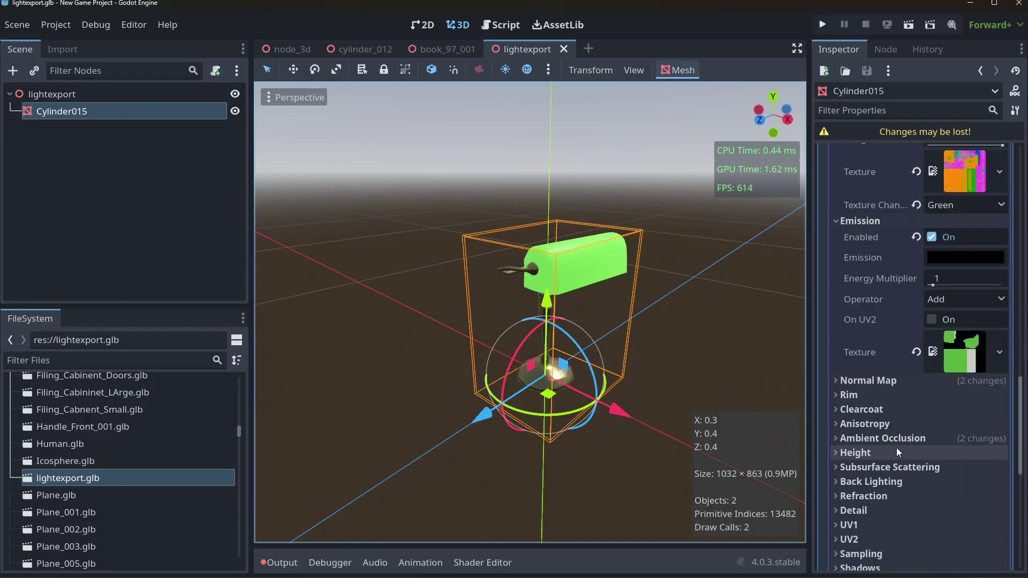
left_click(894, 382)
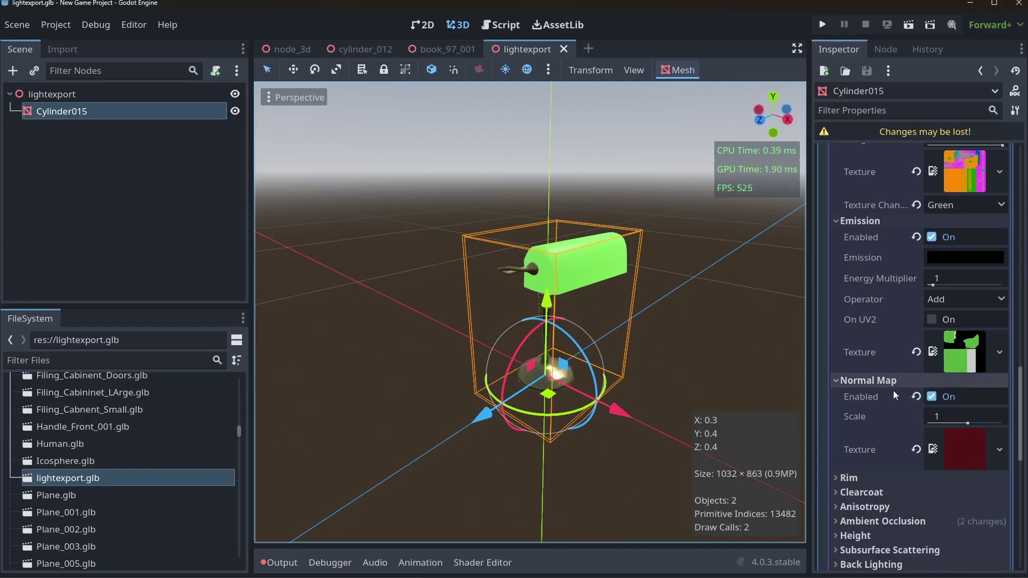
scroll(910, 418, "down", 4)
left_click(909, 364)
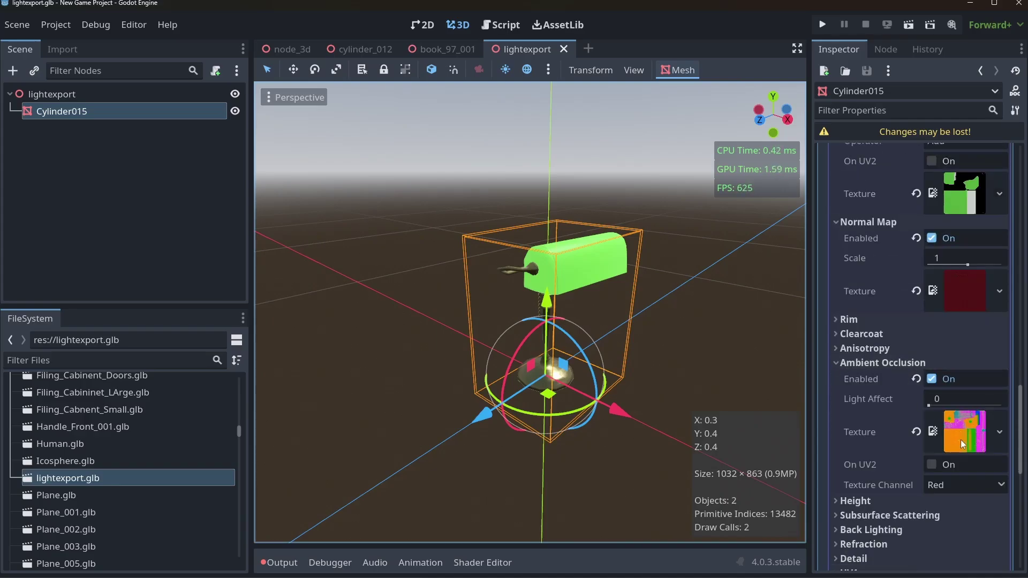
scroll(892, 481, "down", 4)
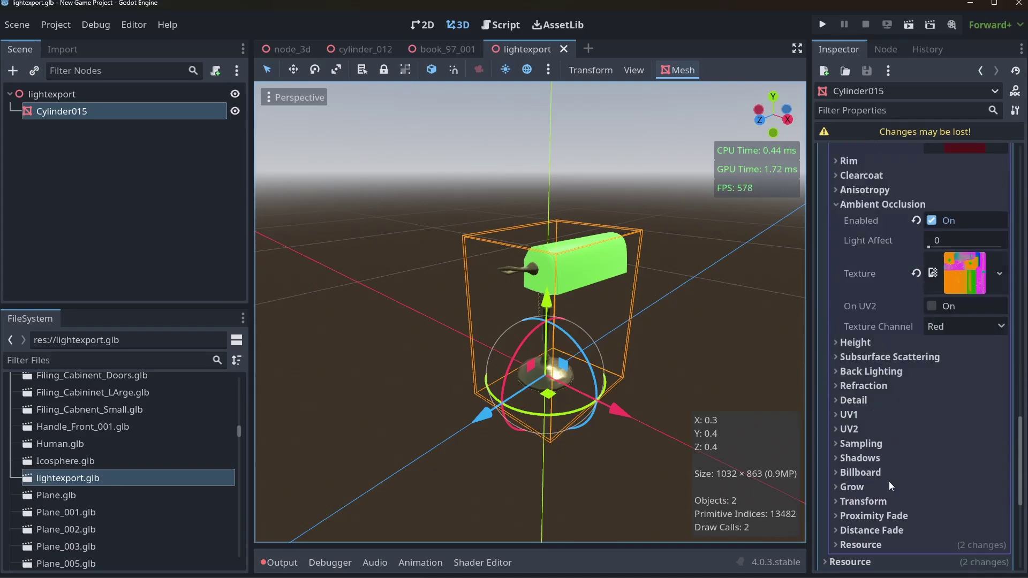
scroll(947, 459, "up", 4)
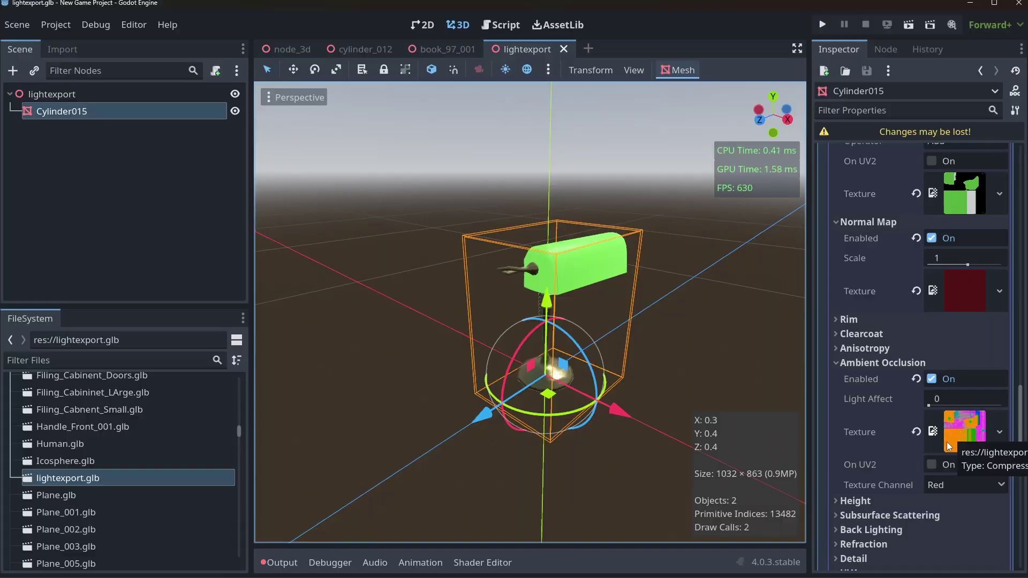
key("alt+Tab")
Cancel the export and show the packed ORM.png.005 texture in the Image Editor.
left_click(757, 465)
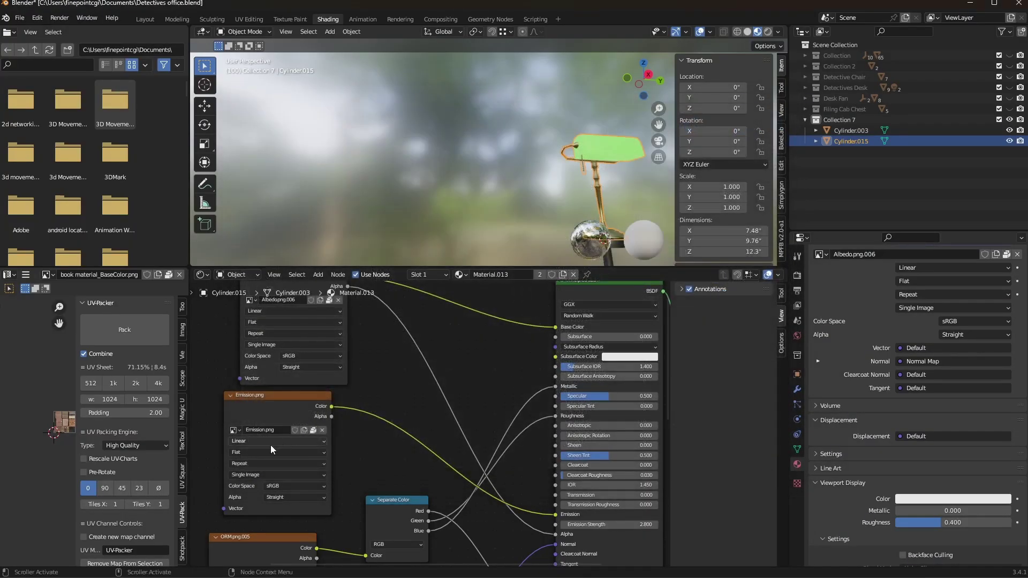
middle_click_drag(333, 458, 414, 382)
left_click(323, 481)
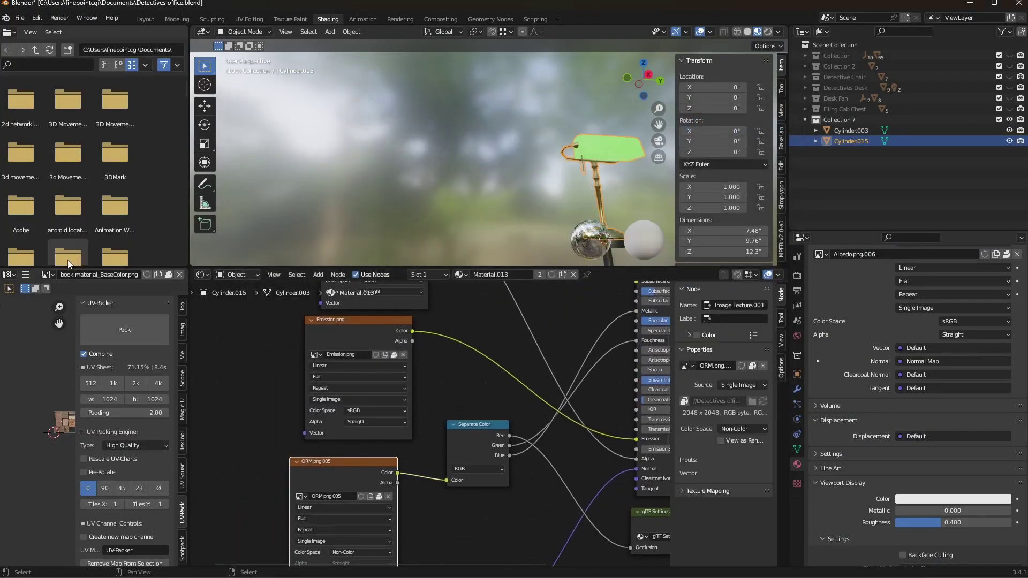
left_click(47, 274)
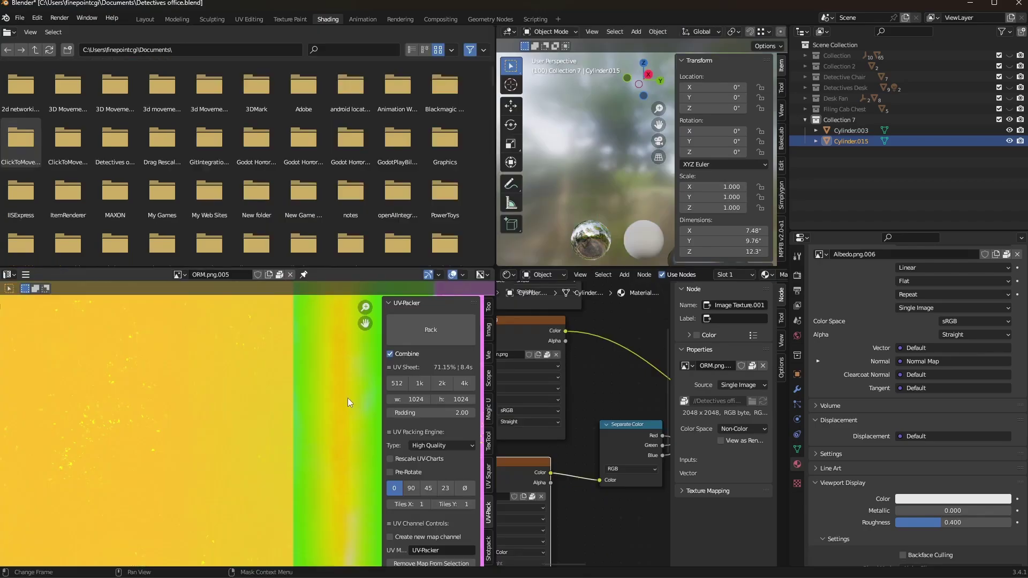
scroll(338, 407, "down", 6)
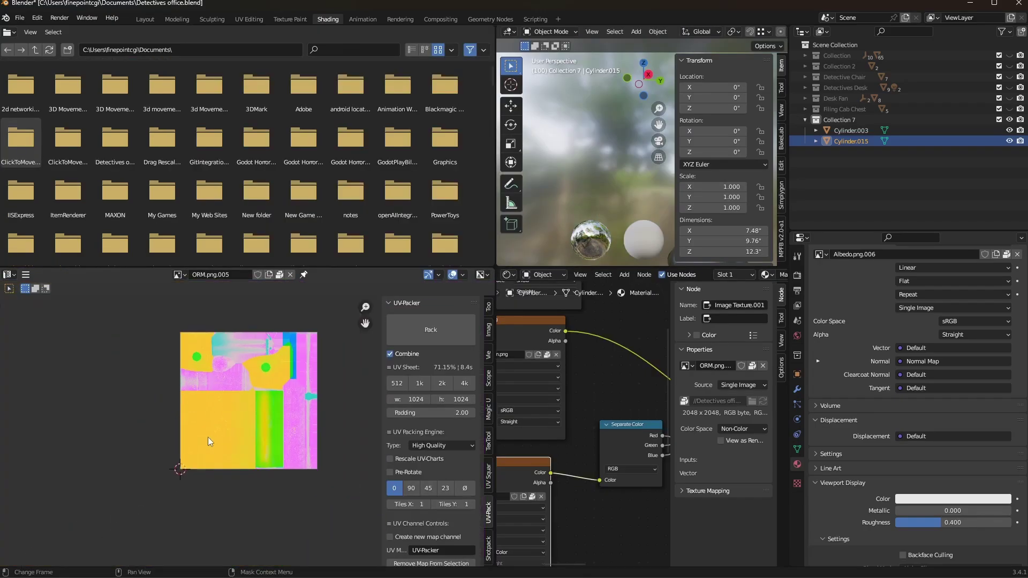
scroll(249, 430, "up", 1)
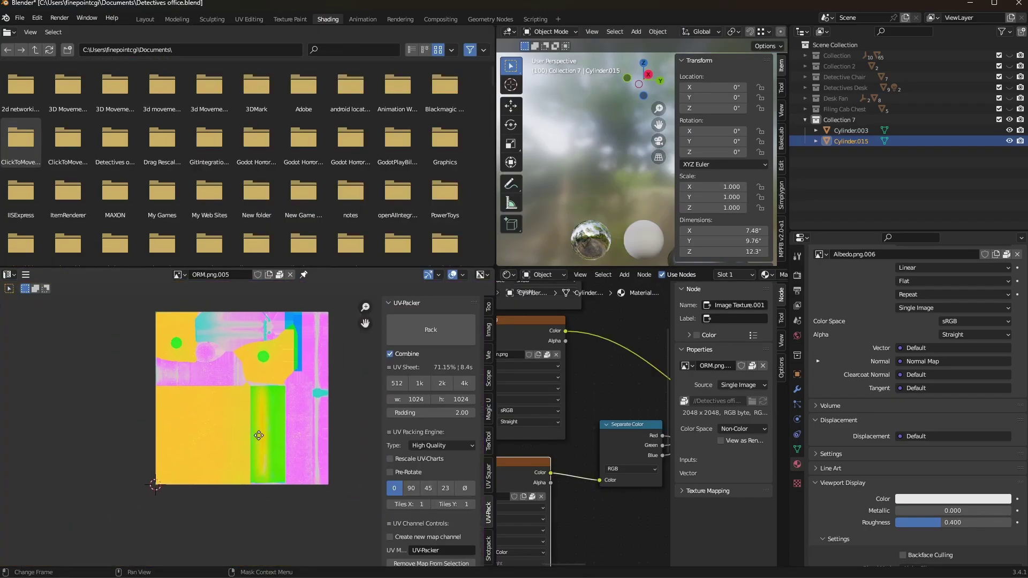
middle_click_drag(249, 430, 224, 448)
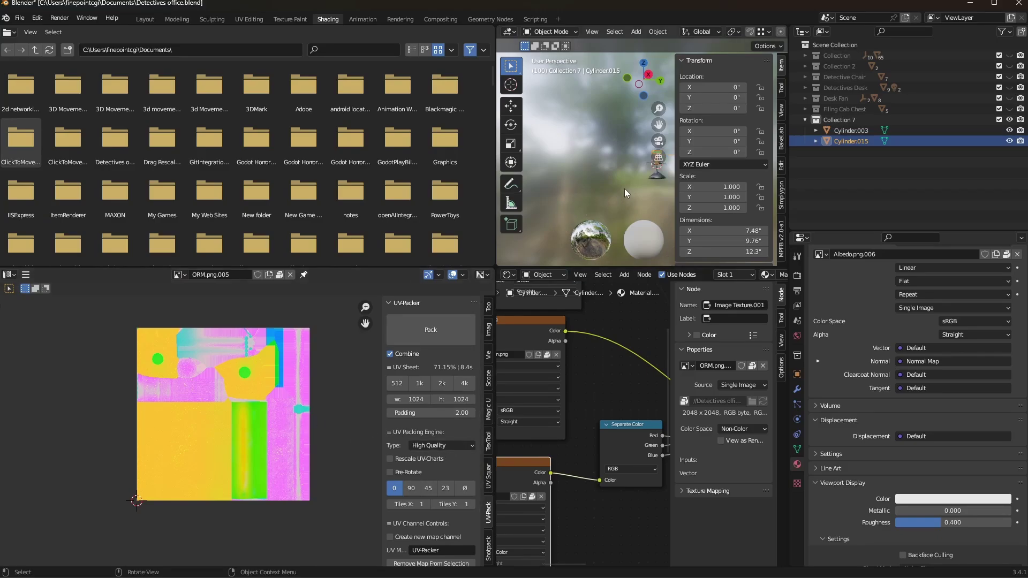
Select Cylinder.003 and inspect its roughness texture and Principled BSDF nodes, then return to Godot.
left_click(657, 178)
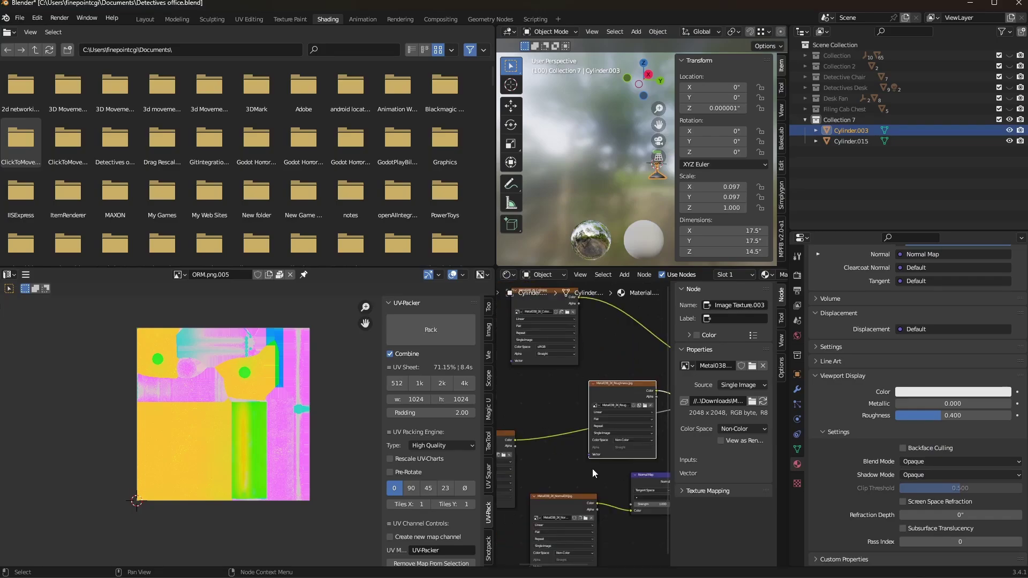
left_click_drag(491, 392, 249, 397)
scroll(489, 455, "up", 5)
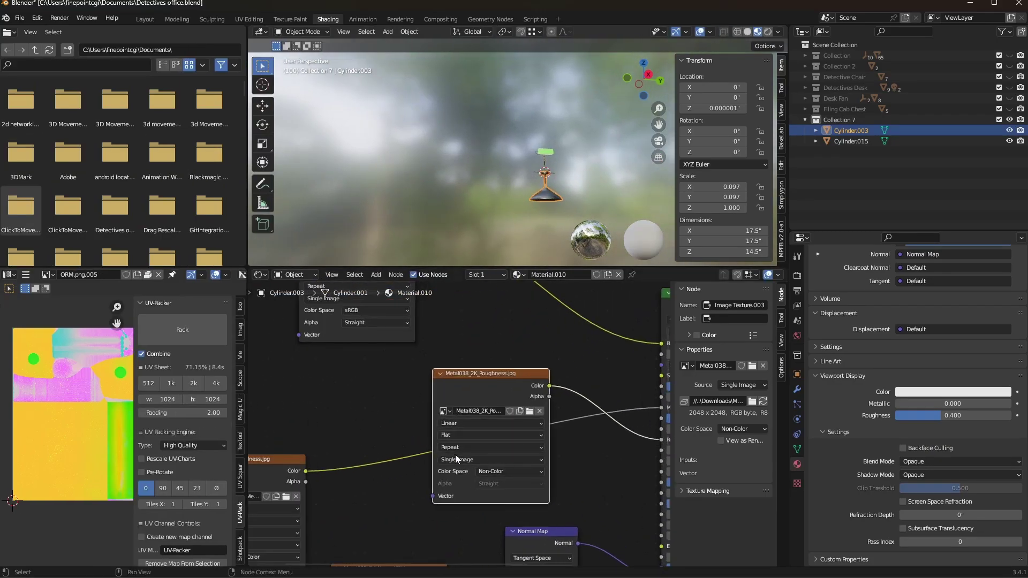
middle_click_drag(538, 366, 417, 418)
middle_click_drag(604, 375, 470, 410)
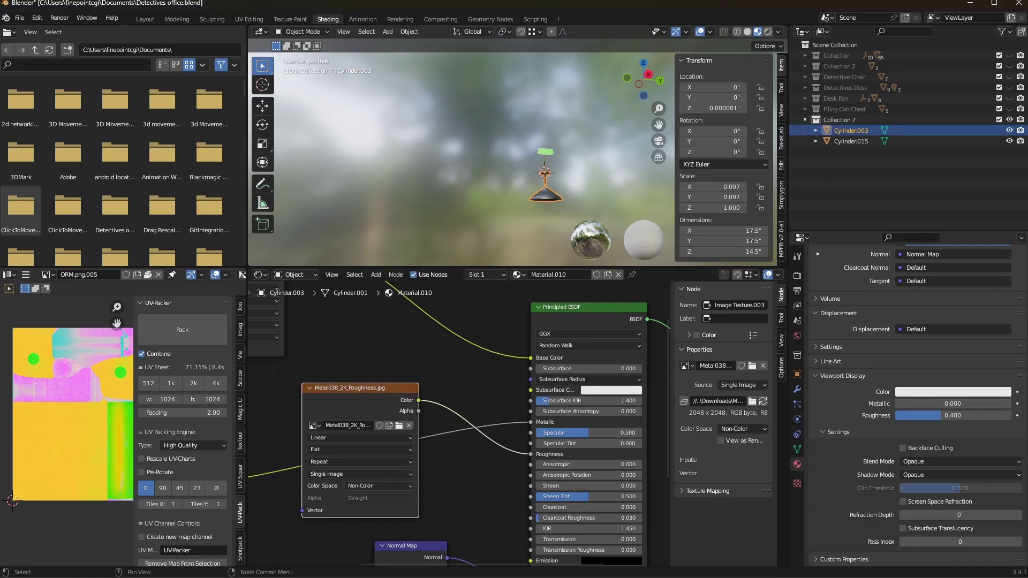
key("alt+Tab")
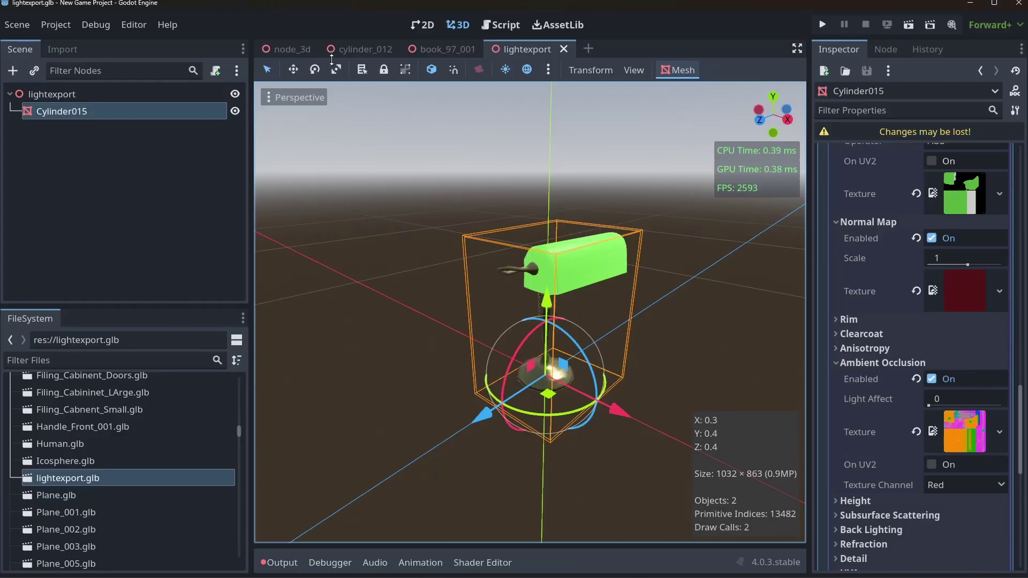
Add a CelingLight.glb instance into the node_3d office scene.
left_click(304, 50)
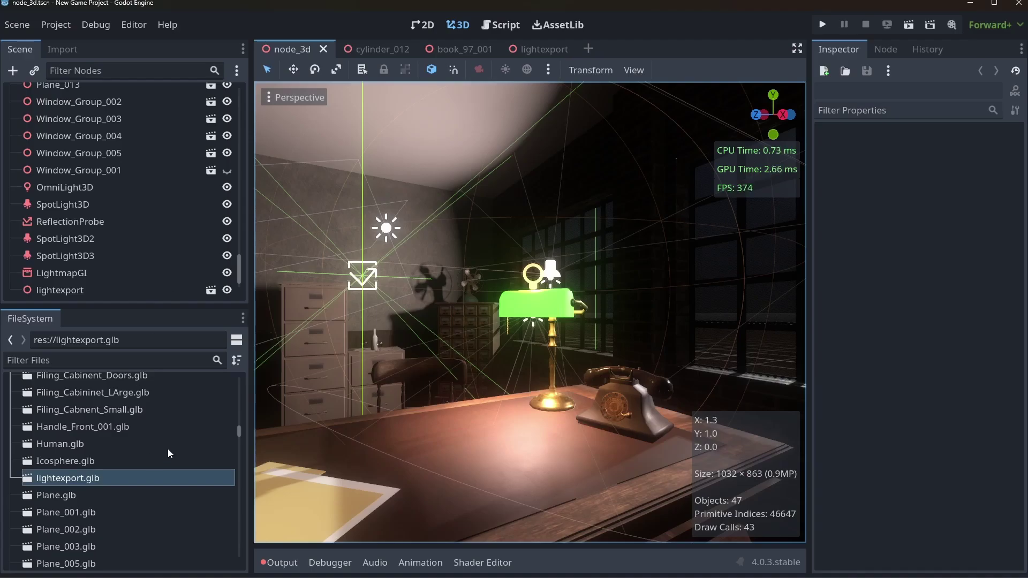
scroll(86, 498, "down", 7)
left_click_drag(81, 439, 426, 514)
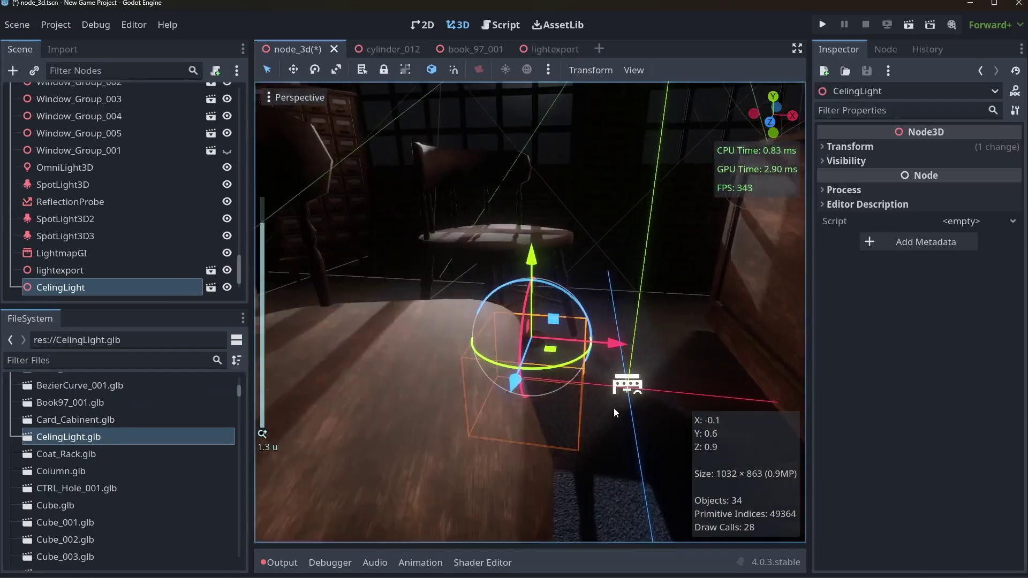
middle_click_drag(615, 411, 589, 413, "shift")
Raise the ceiling light along Y up to the office ceiling, then open the CelingLight scene.
left_click_drag(544, 322, 578, 13)
scroll(537, 218, "down", 8)
middle_click_drag(534, 214, 545, 333)
scroll(612, 291, "up", 9)
left_click_drag(544, 333, 632, 21)
middle_click_drag(610, 128, 519, 370, "shift")
scroll(520, 370, "up", 2)
middle_click_drag(519, 369, 550, 285)
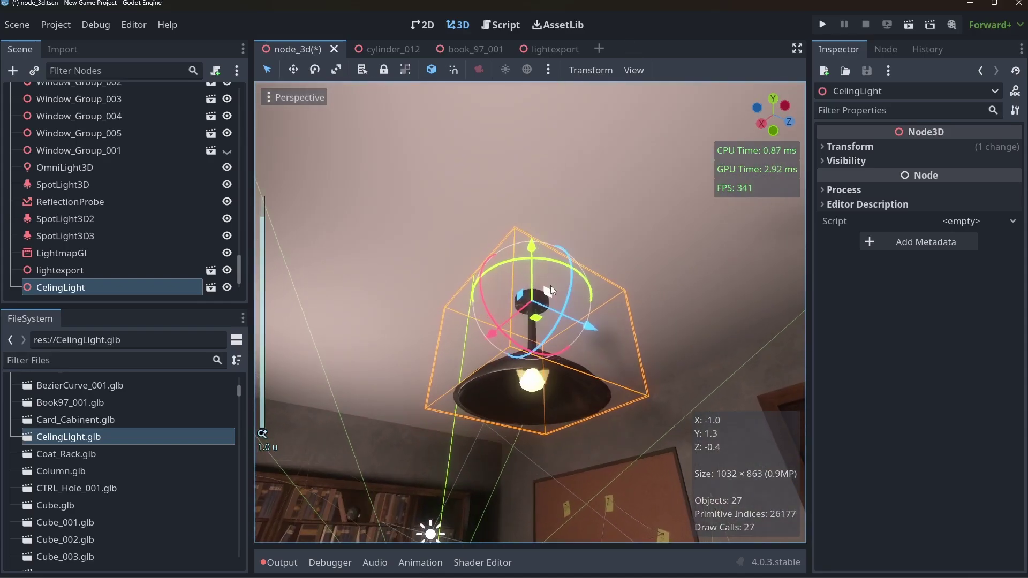
middle_click_drag(529, 242, 548, 289)
scroll(548, 290, "up", 6)
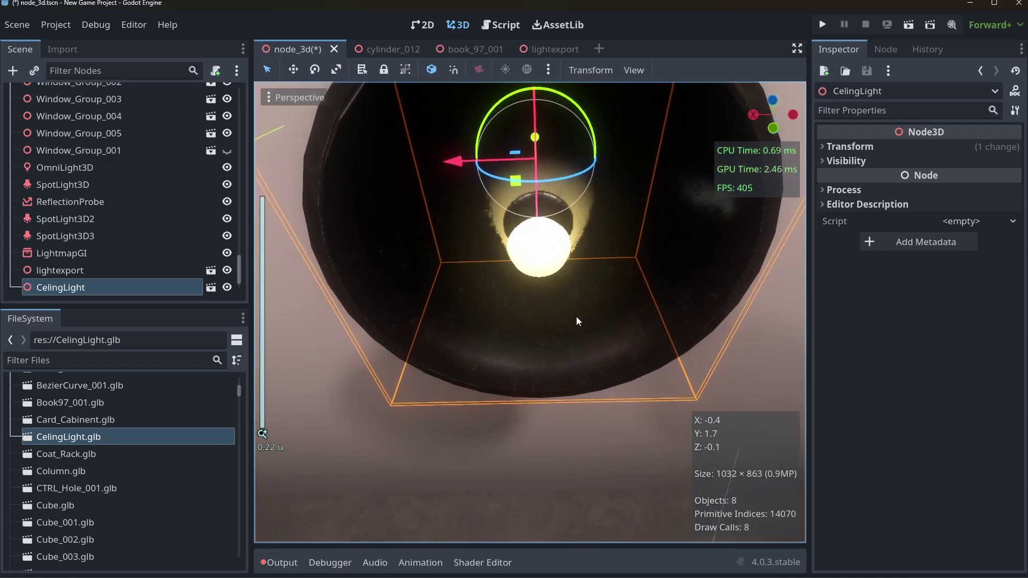
scroll(705, 342, "down", 4)
middle_click_drag(693, 341, 559, 256)
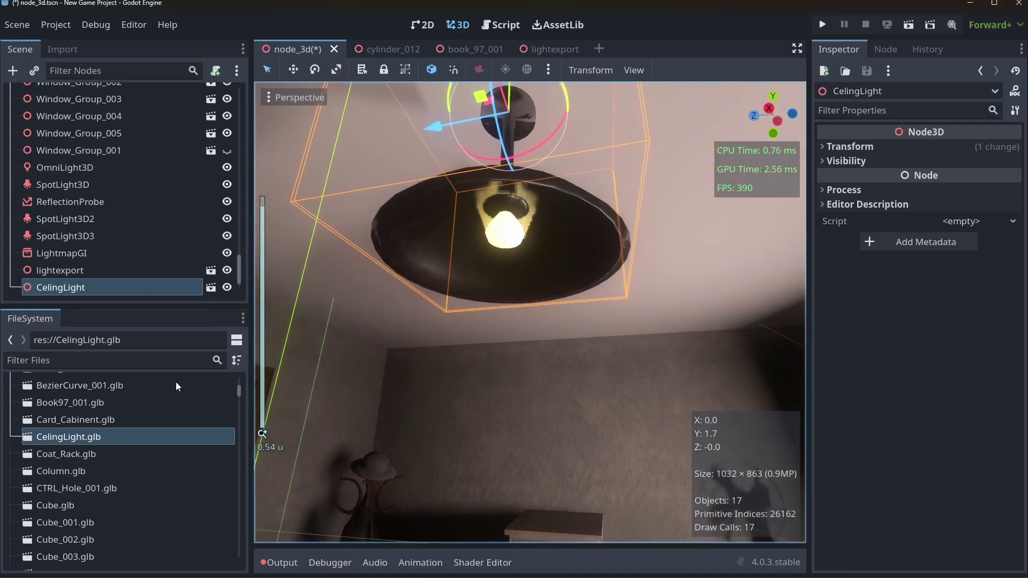
left_click(211, 288)
Open the CelingLight scene anyway and inspect Cylinder003's material: metallic from blue, roughness from green.
left_click(874, 360)
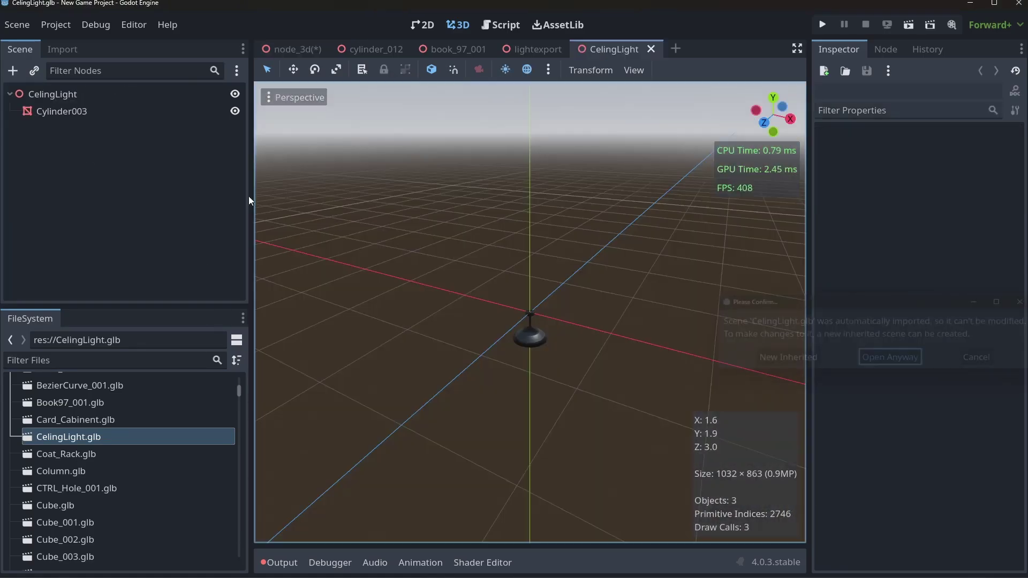
left_click(70, 113)
left_click(954, 184)
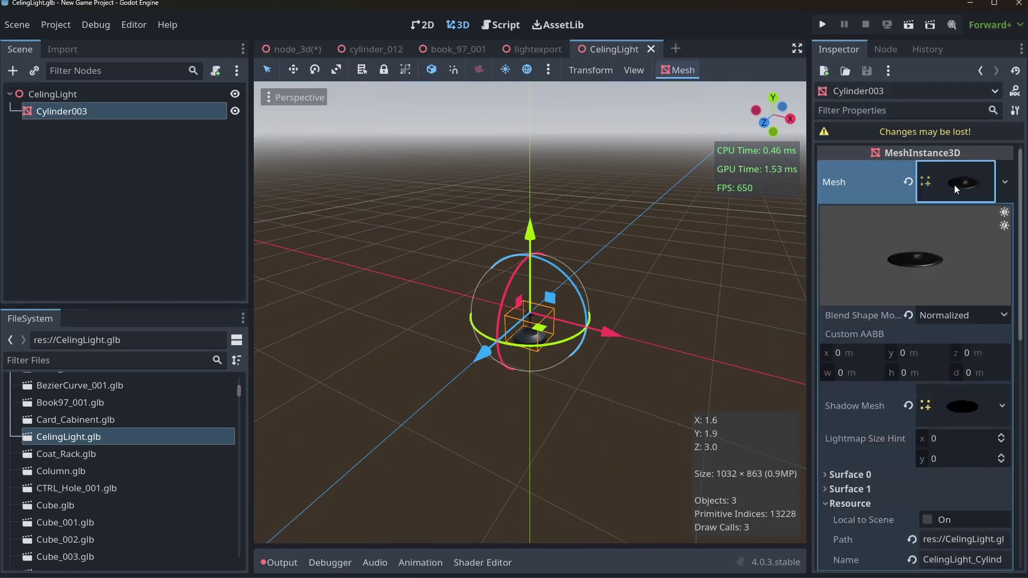
left_click(884, 474)
scroll(883, 464, "down", 3)
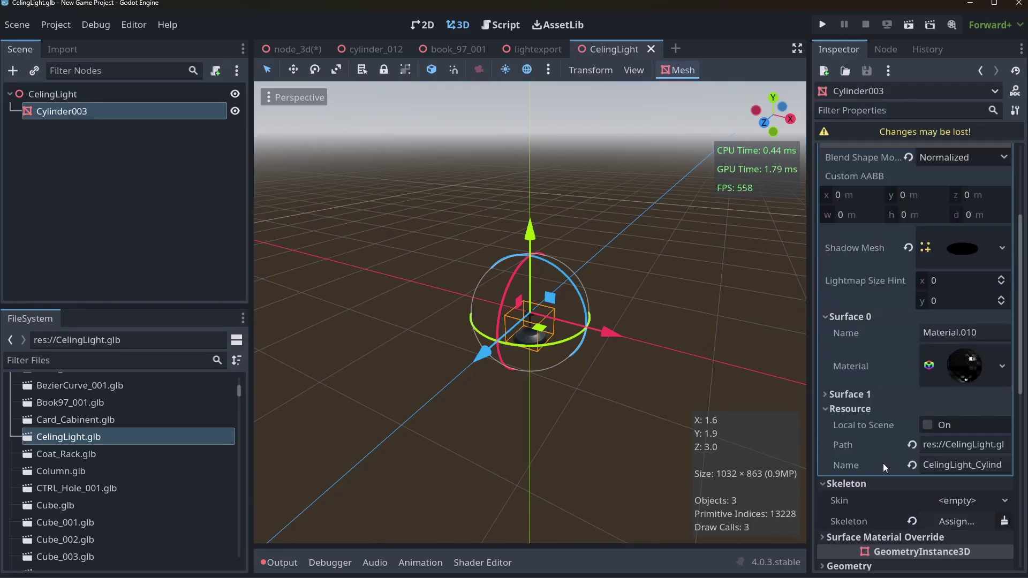
left_click(967, 383)
scroll(892, 335, "down", 8)
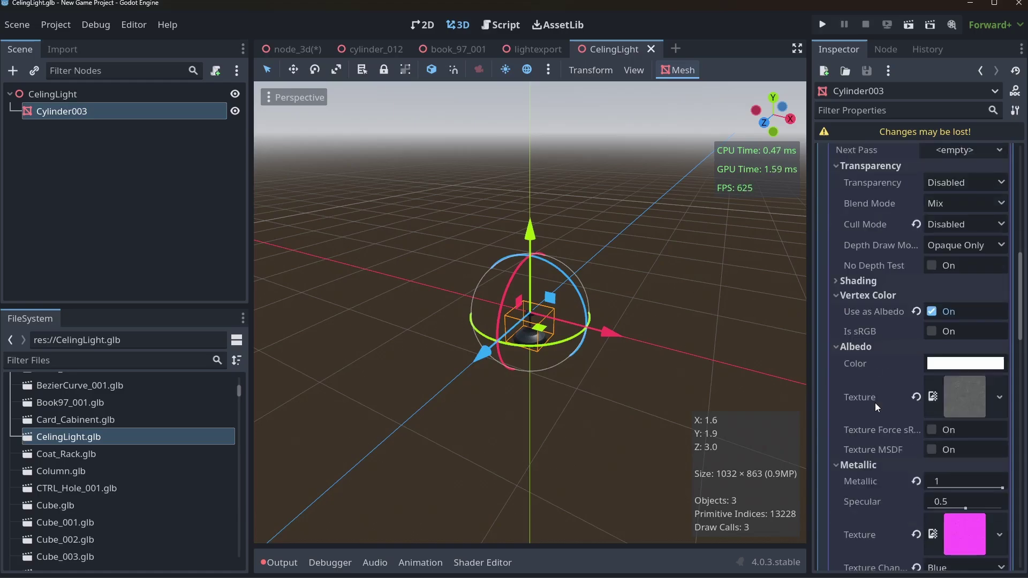
scroll(892, 360, "down", 2)
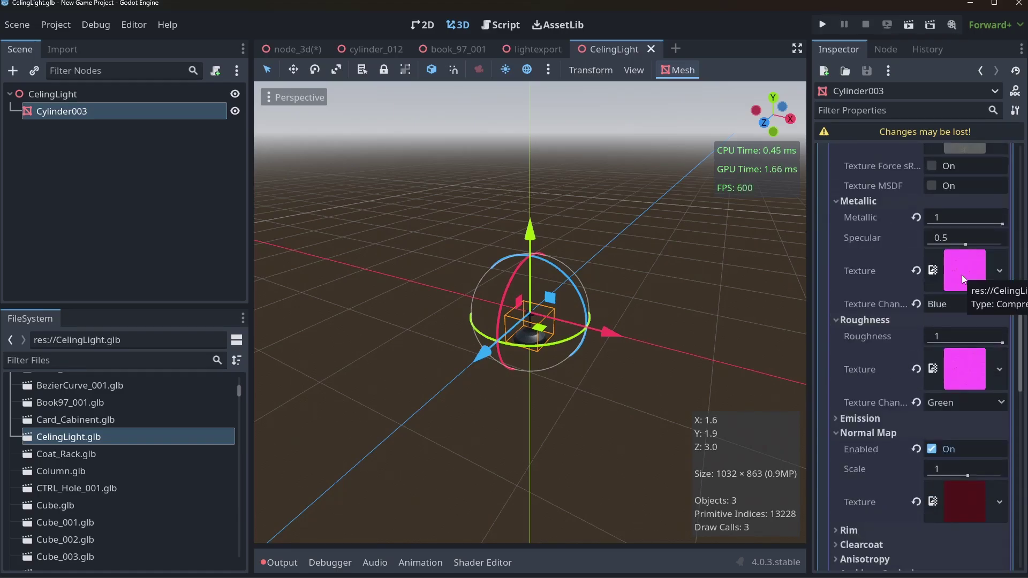